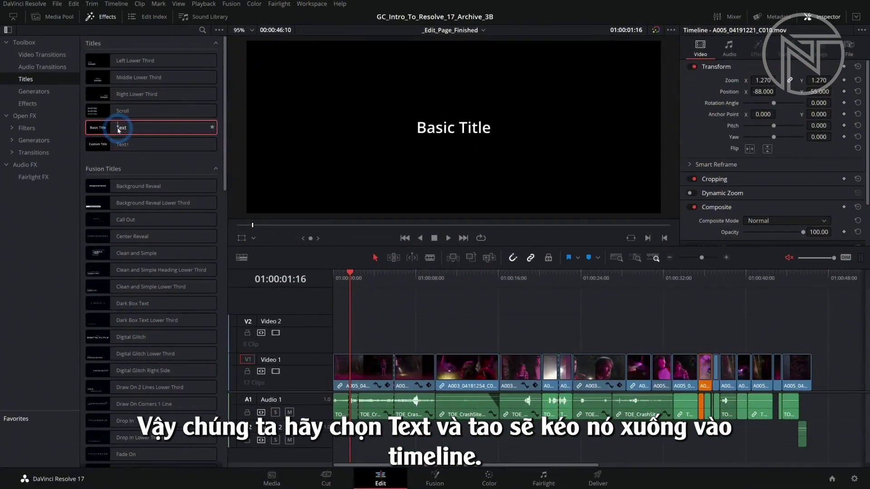
Step: Place a basic Text title on Video 2 above the first clip and trim it to match that clip's length
{"action": "left_click_drag", "start_coordinate": [119, 129], "coordinate": [387, 340]}
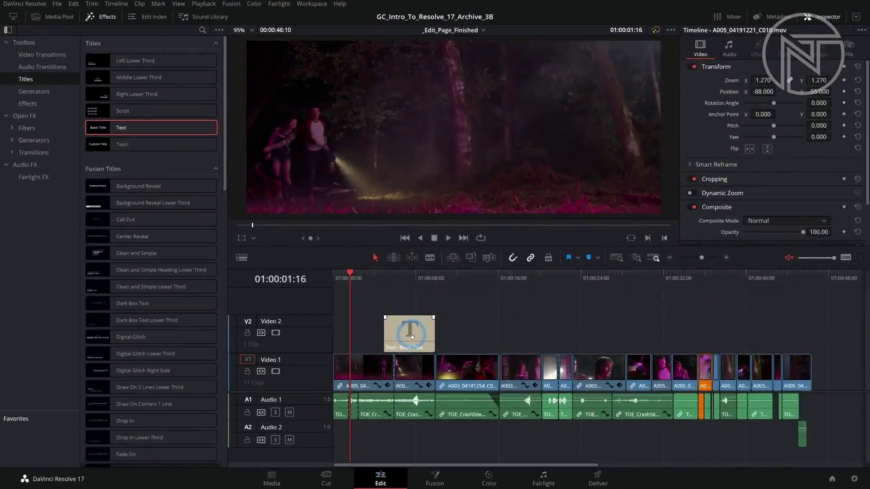
{"action": "left_click_drag", "start_coordinate": [411, 336], "coordinate": [412, 333]}
{"action": "left_click", "coordinate": [418, 331]}
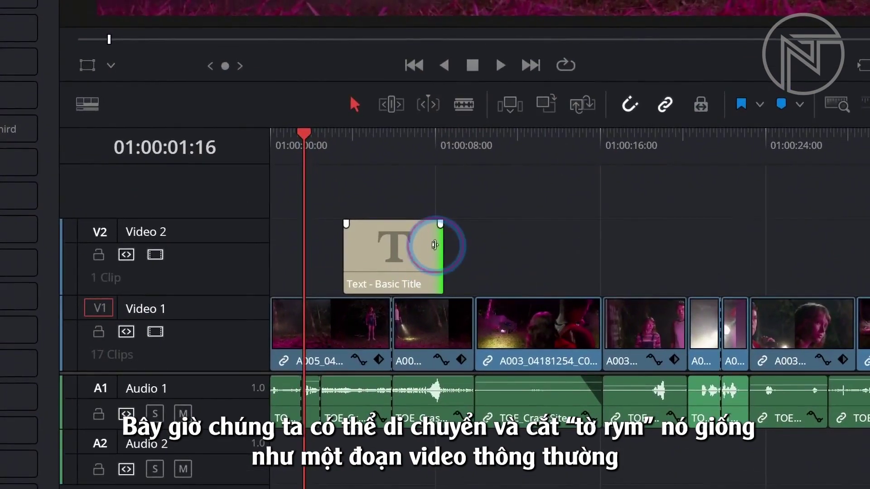
{"action": "left_click_drag", "start_coordinate": [434, 244], "coordinate": [491, 241]}
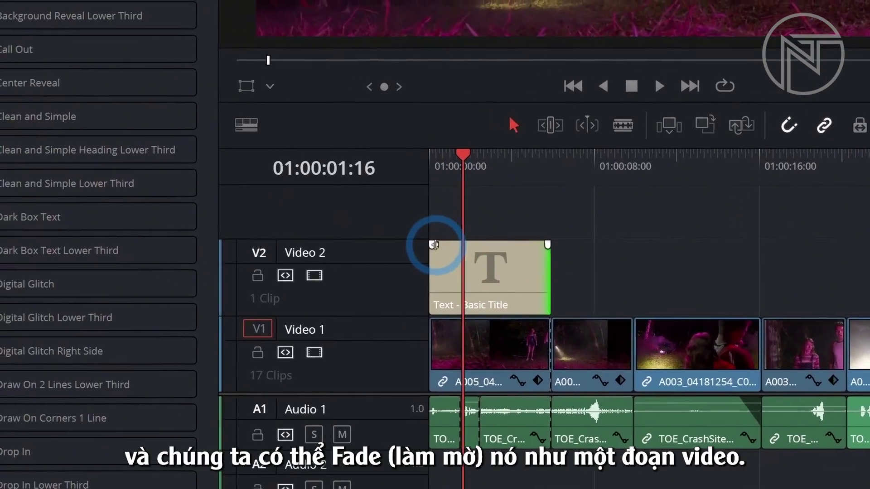
Step: Add a fade-in to the start of the title clip and play the sequence from the beginning to check it
{"action": "left_click_drag", "start_coordinate": [434, 245], "coordinate": [465, 246]}
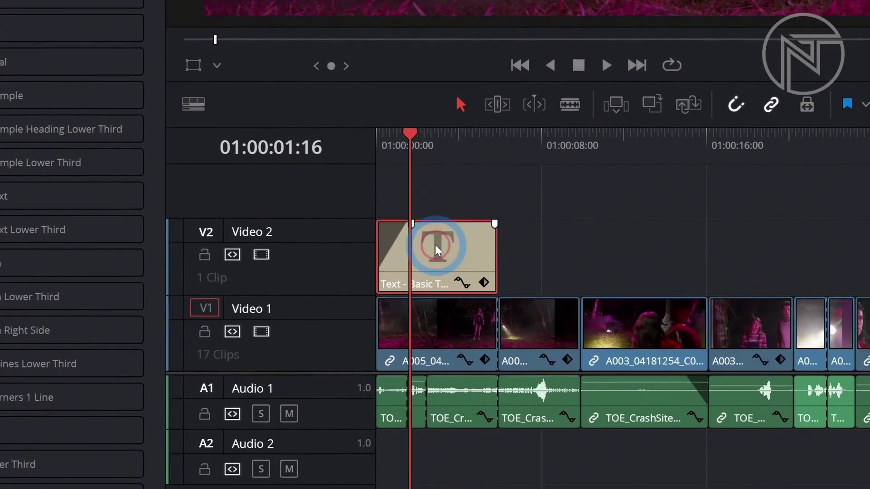
{"action": "left_click_drag", "start_coordinate": [409, 133], "coordinate": [350, 144]}
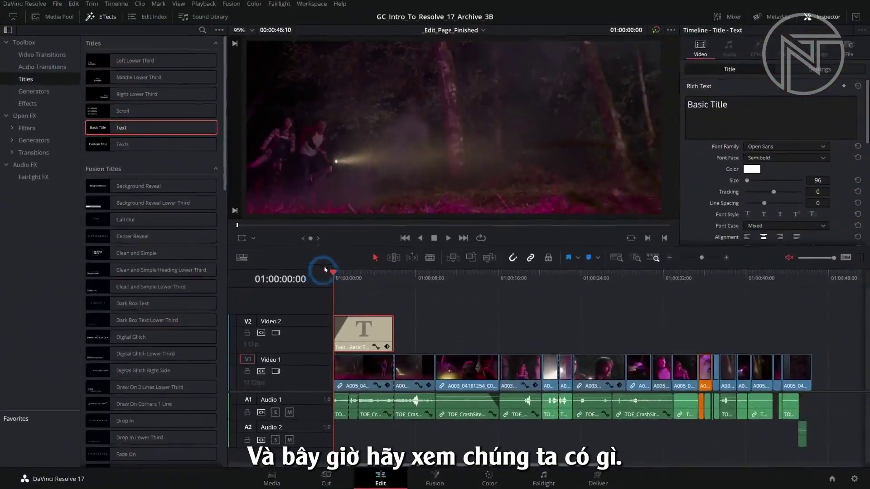
{"action": "key", "text": "space"}
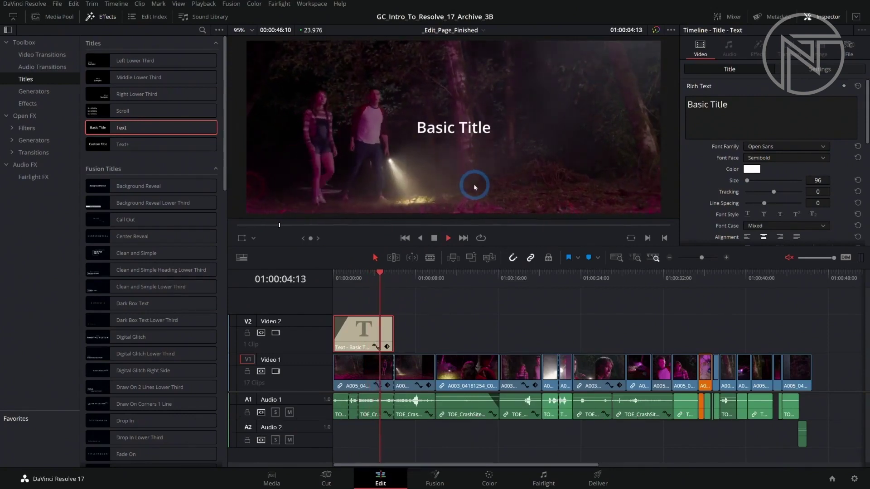
{"action": "key", "text": "space"}
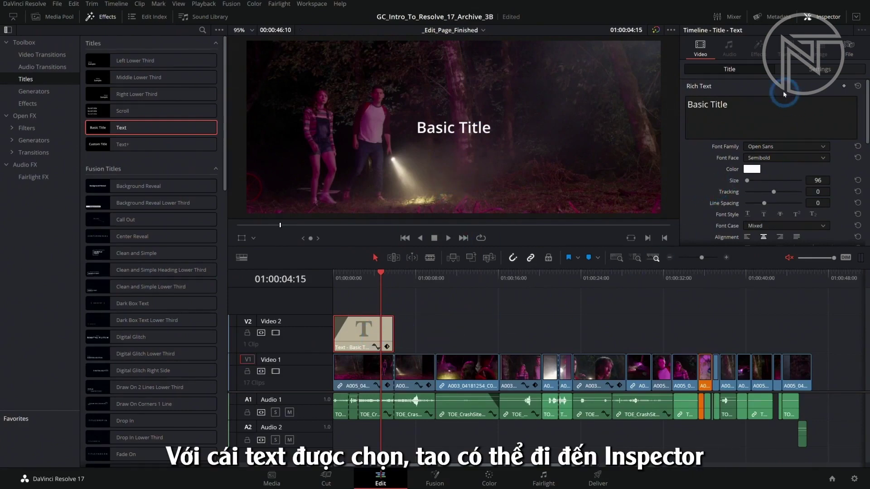
Step: Set the title's font family to Courier and its size to 57
{"action": "scroll", "coordinate": [723, 159], "scroll_direction": "down", "scroll_amount": 4}
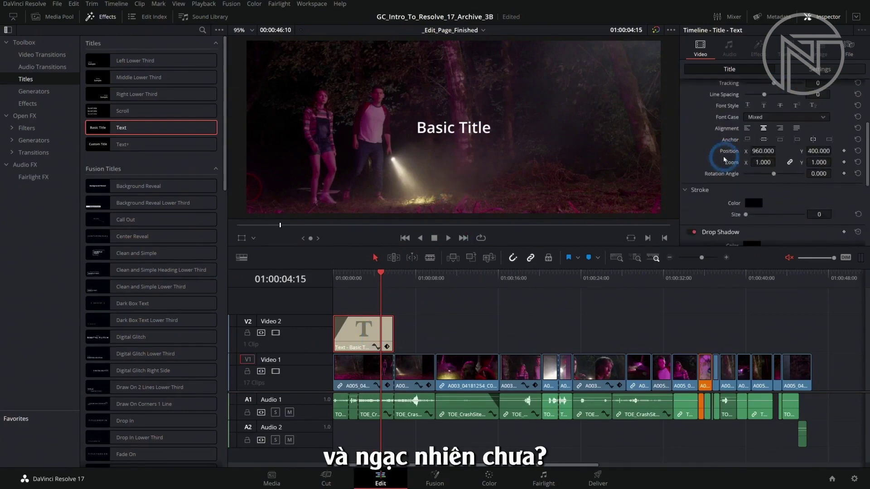
{"action": "scroll", "coordinate": [715, 162], "scroll_direction": "down", "scroll_amount": 2}
{"action": "scroll", "coordinate": [714, 162], "scroll_direction": "up", "scroll_amount": 6}
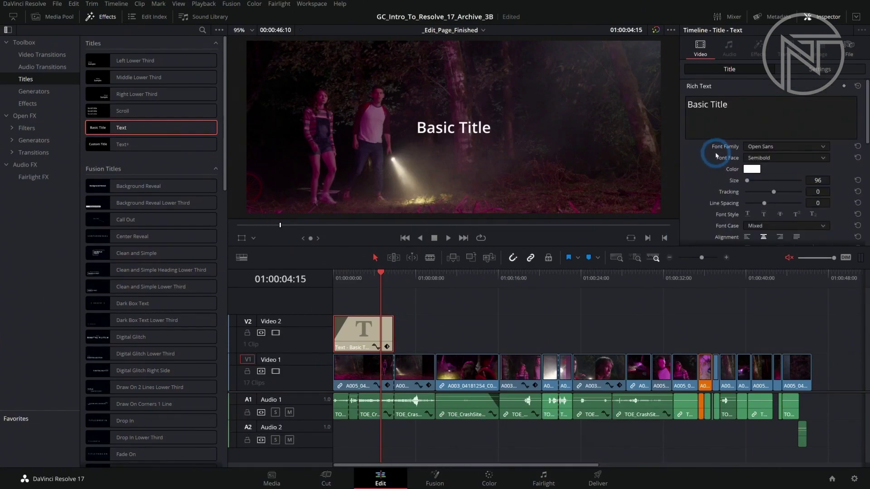
{"action": "left_click", "coordinate": [771, 147]}
{"action": "scroll", "coordinate": [770, 172], "scroll_direction": "up", "scroll_amount": 15}
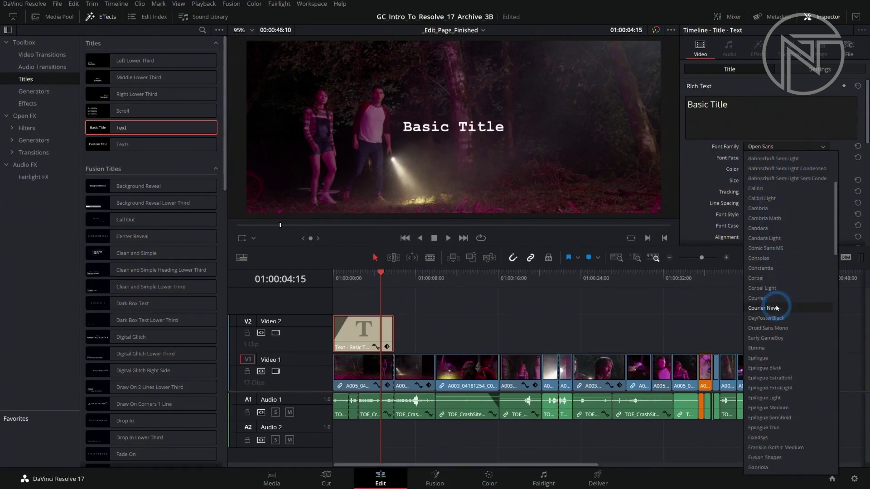
{"action": "left_click", "coordinate": [784, 298]}
{"action": "left_click", "coordinate": [818, 181]}
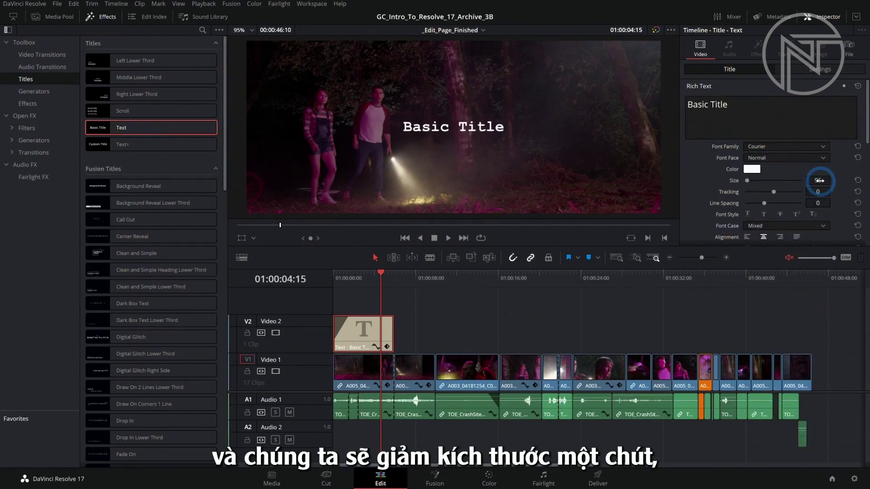
{"action": "mouse_move", "coordinate": [819, 180]}
{"action": "left_mouse_down"}
{"action": "mouse_move", "coordinate": [800, 179]}
{"action": "mouse_move", "coordinate": [821, 180]}
{"action": "left_mouse_up"}
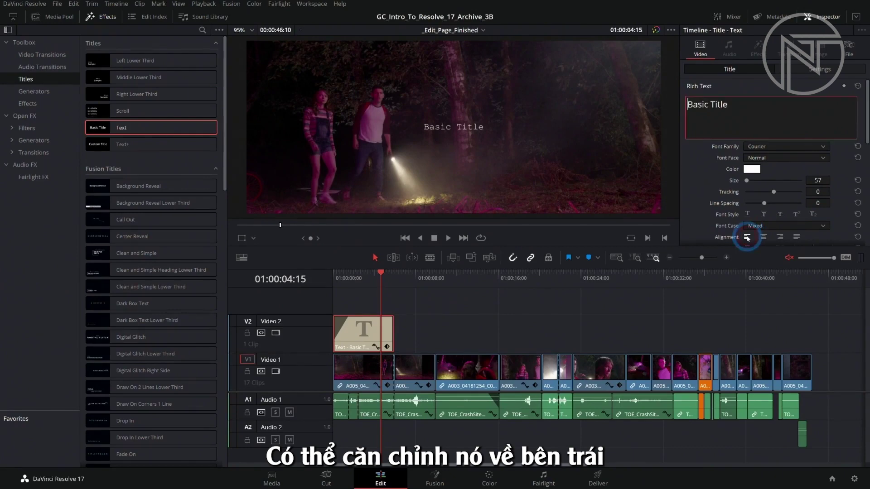
Step: Left-align the title and set its position to X 375, Y 145
{"action": "scroll", "coordinate": [747, 195], "scroll_direction": "down", "scroll_amount": 5}
{"action": "left_click_drag", "start_coordinate": [763, 151], "coordinate": [503, 165]}
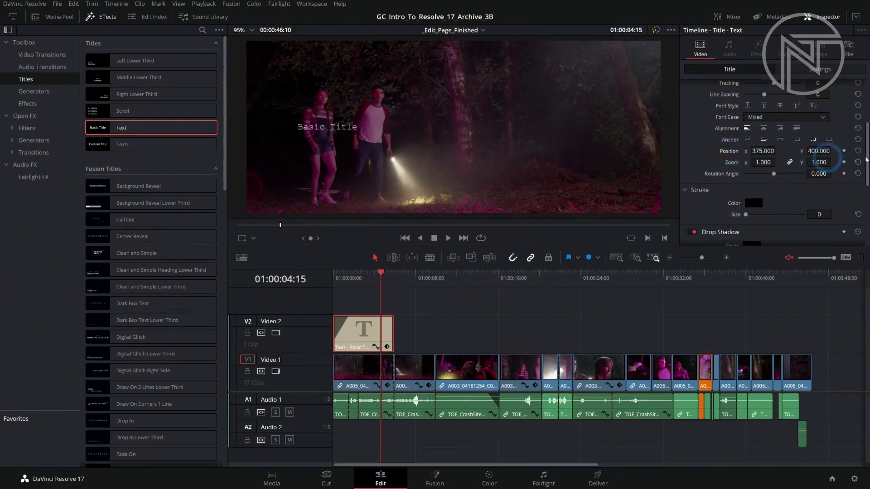
{"action": "left_click_drag", "start_coordinate": [805, 152], "coordinate": [271, 250]}
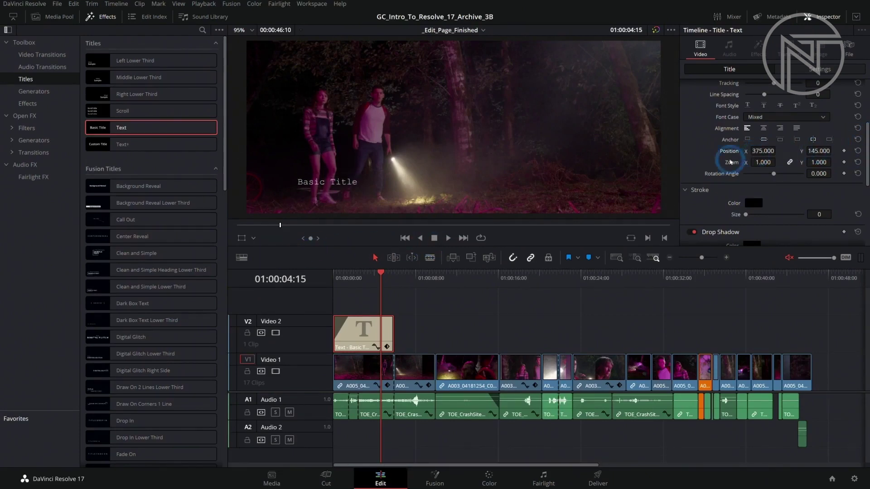
Step: Replace the title's text with "Oregon Wilderness - 10:59pm"
{"action": "scroll", "coordinate": [770, 154], "scroll_direction": "up", "scroll_amount": 5}
{"action": "left_click", "coordinate": [744, 104]}
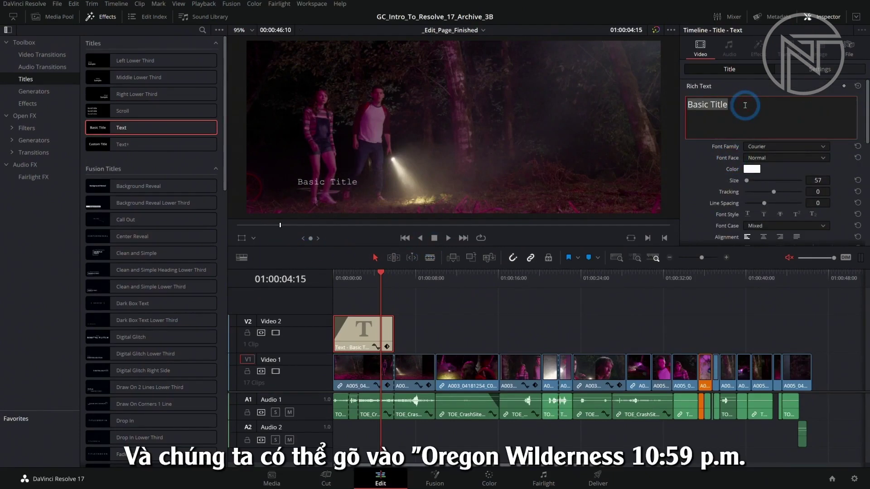
{"action": "type", "text": "Oregon Wilderness - 10:59pm"}
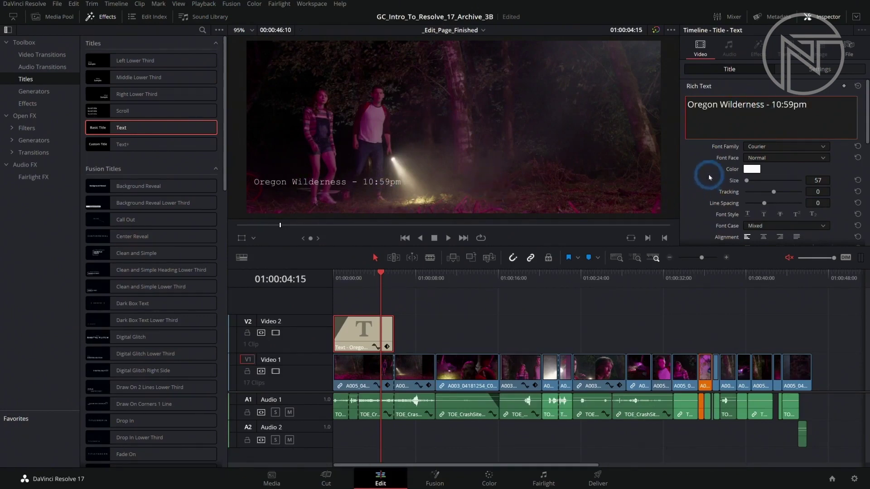
Step: Anchor the title at its left edge and set its Position X to 209
{"action": "scroll", "coordinate": [800, 202], "scroll_direction": "down", "scroll_amount": 3}
{"action": "left_click", "coordinate": [797, 194]}
{"action": "scroll", "coordinate": [811, 136], "scroll_direction": "up", "scroll_amount": 3}
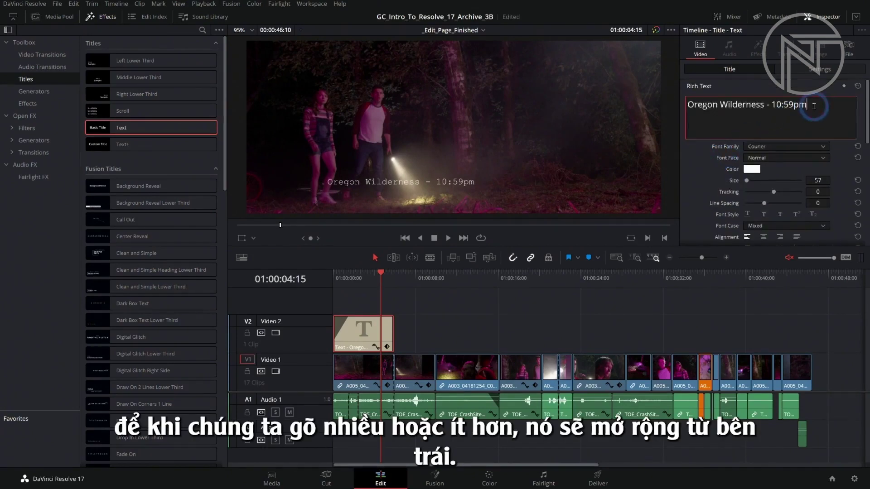
{"action": "left_click_drag", "start_coordinate": [816, 105], "coordinate": [768, 108]}
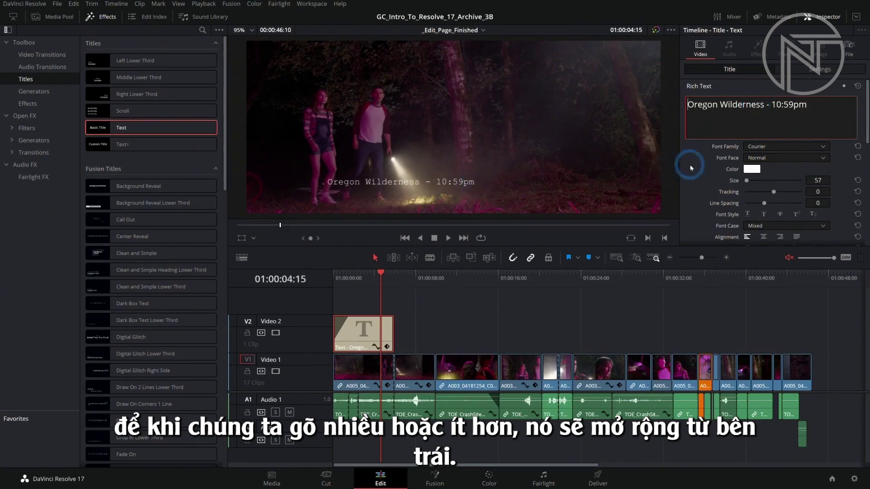
{"action": "scroll", "coordinate": [706, 176], "scroll_direction": "down", "scroll_amount": 3}
{"action": "left_click_drag", "start_coordinate": [763, 178], "coordinate": [642, 176]}
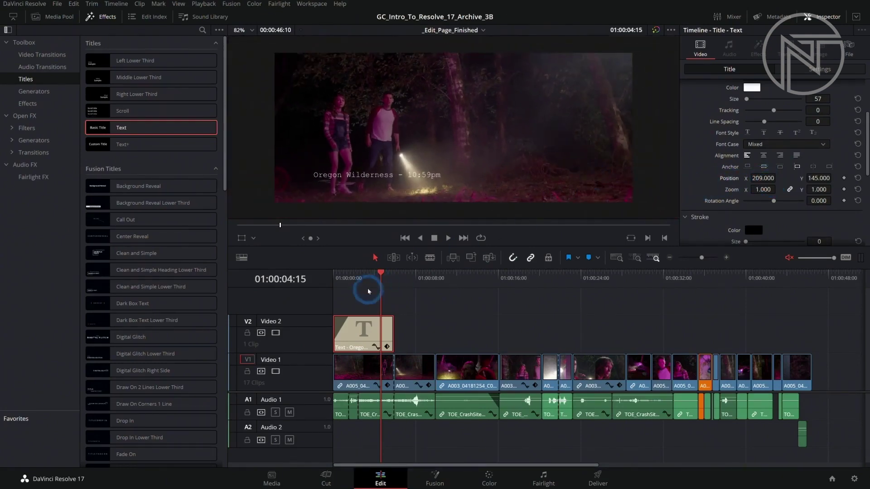
Step: Play the sequence full screen from the start to check how the title fades in
{"action": "left_click_drag", "start_coordinate": [369, 272], "coordinate": [304, 285]}
{"action": "key", "text": "ctrl+f"}
{"action": "key", "text": "space"}
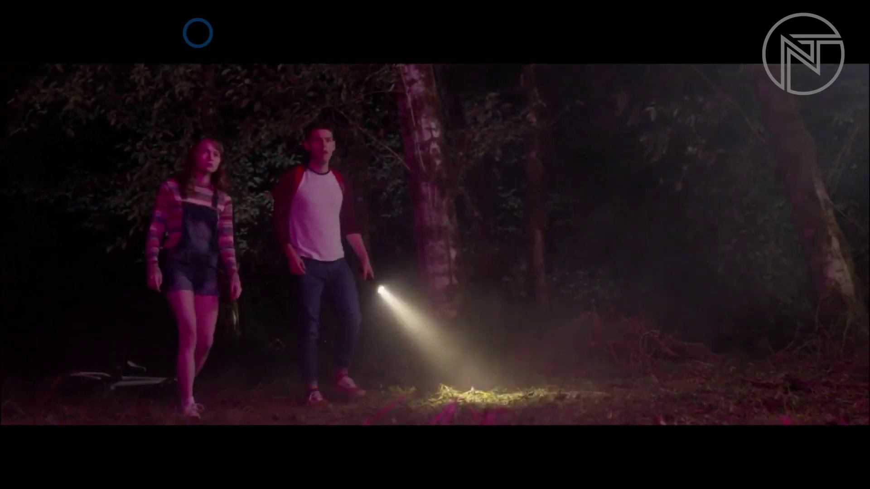
{"action": "key", "text": "Escape"}
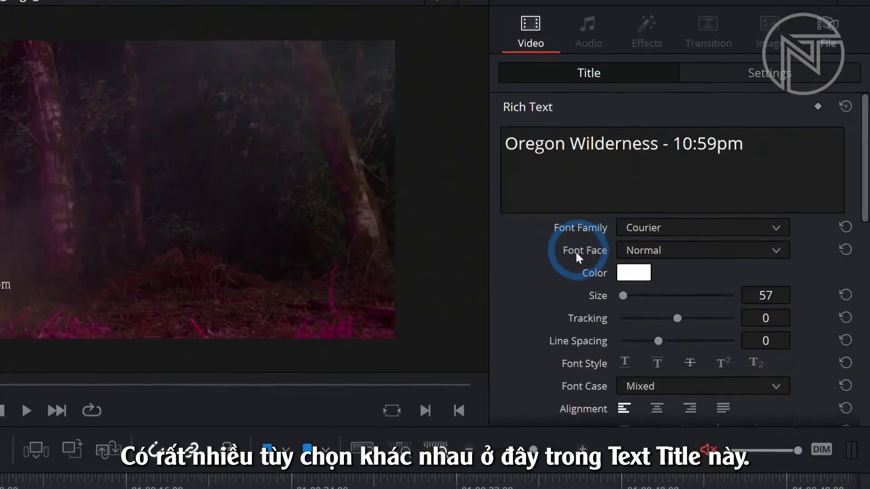
Step: Give the title a tight drop shadow with a blur of 1 and an offset of X 3, Y -2
{"action": "scroll", "coordinate": [718, 159], "scroll_direction": "down", "scroll_amount": 5}
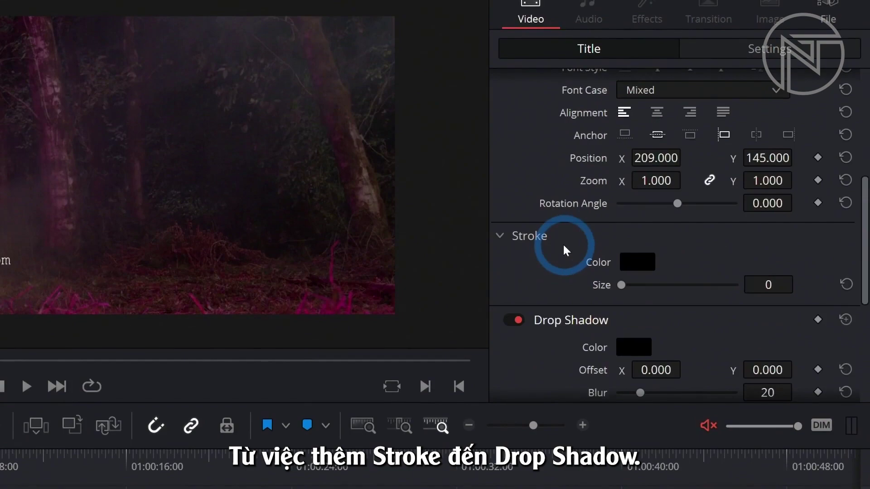
{"action": "scroll", "coordinate": [562, 247], "scroll_direction": "down", "scroll_amount": 2}
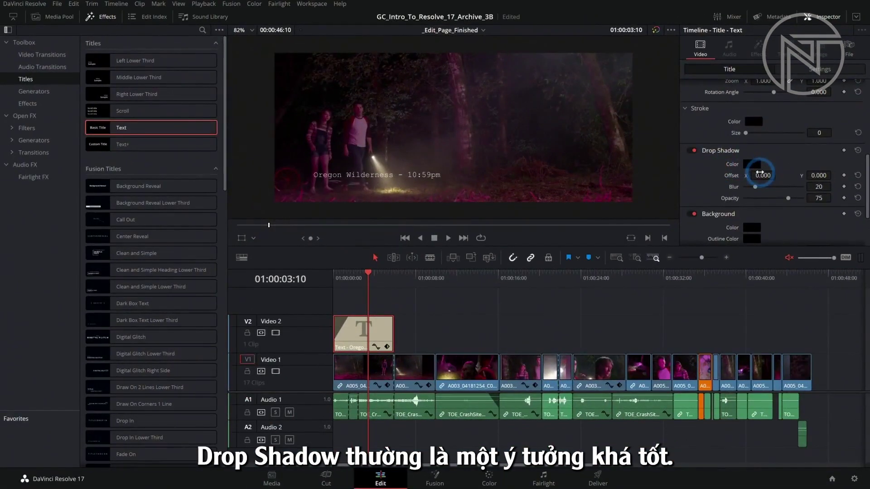
{"action": "scroll", "coordinate": [495, 170], "scroll_direction": "up", "scroll_amount": 2}
{"action": "left_click_drag", "start_coordinate": [494, 171], "coordinate": [647, 179]}
{"action": "scroll", "coordinate": [647, 178], "scroll_direction": "up", "scroll_amount": 4}
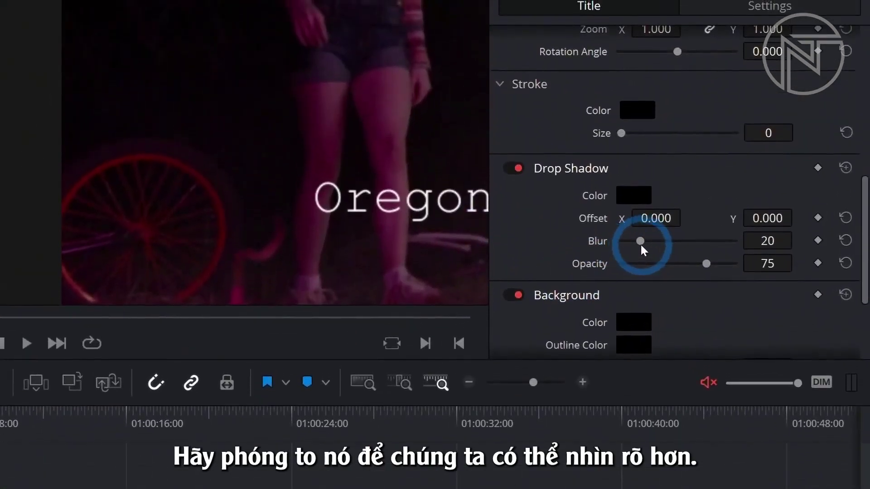
{"action": "left_click_drag", "start_coordinate": [652, 227], "coordinate": [678, 223]}
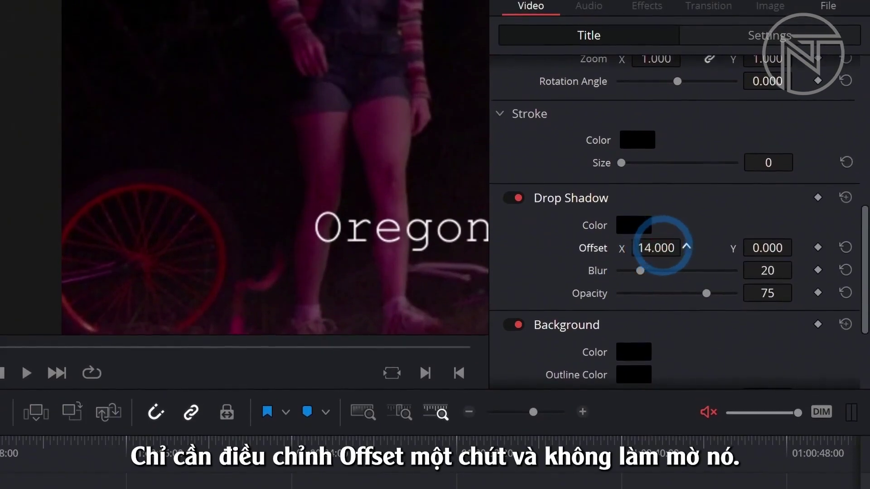
{"action": "mouse_move", "coordinate": [610, 267]}
{"action": "left_mouse_down"}
{"action": "mouse_move", "coordinate": [627, 266]}
{"action": "mouse_move", "coordinate": [602, 269]}
{"action": "left_mouse_up"}
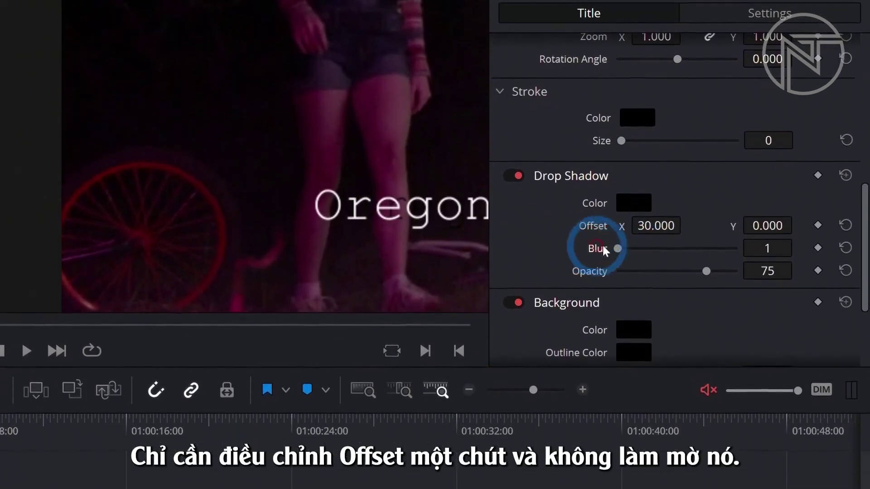
{"action": "left_click", "coordinate": [656, 244]}
{"action": "left_click_drag", "start_coordinate": [656, 245], "coordinate": [632, 245]}
{"action": "left_click_drag", "start_coordinate": [745, 243], "coordinate": [758, 243]}
{"action": "left_click", "coordinate": [435, 255]}
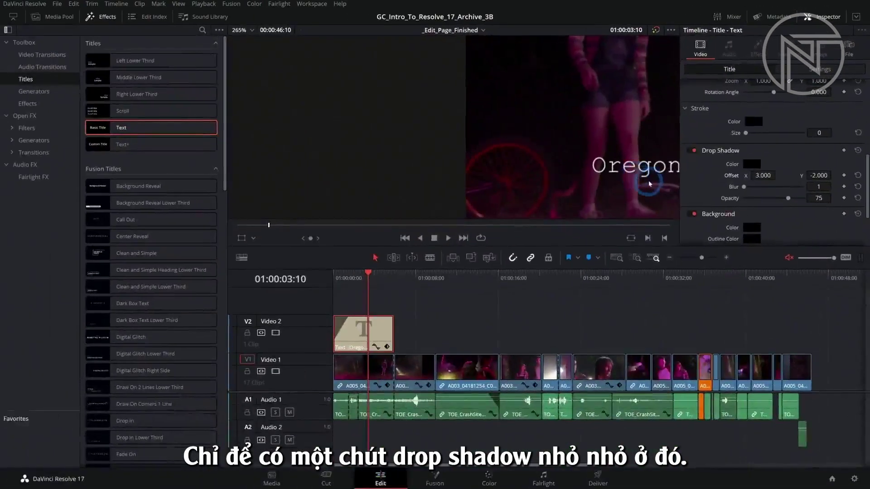
Step: Examine the title's drop shadow up close and in the full-screen frame
{"action": "left_click_drag", "start_coordinate": [643, 179], "coordinate": [376, 111]}
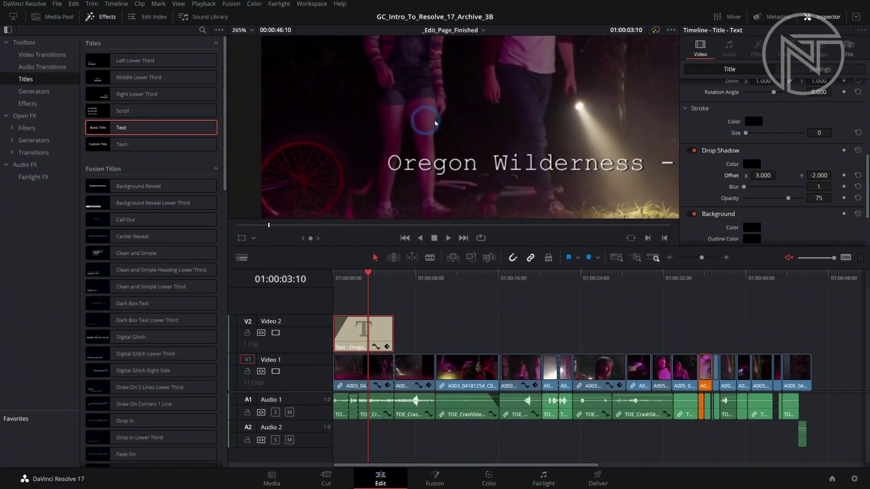
{"action": "key", "text": "ctrl+f"}
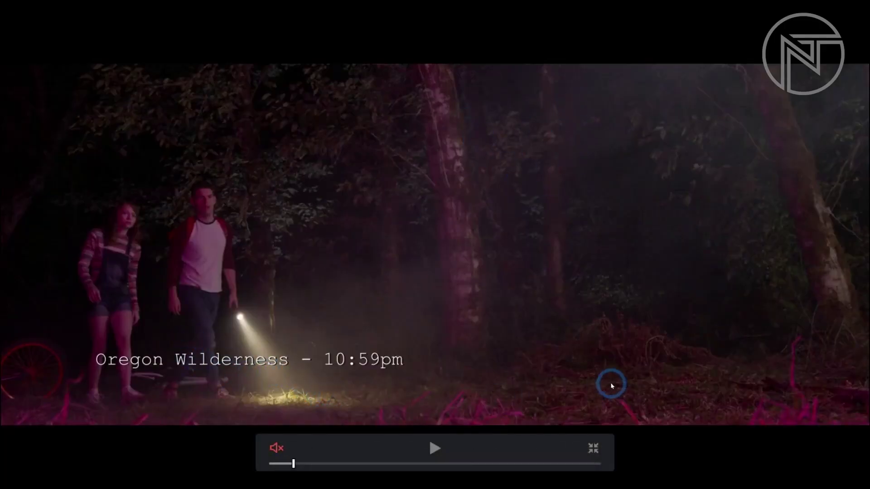
{"action": "key", "text": "Escape"}
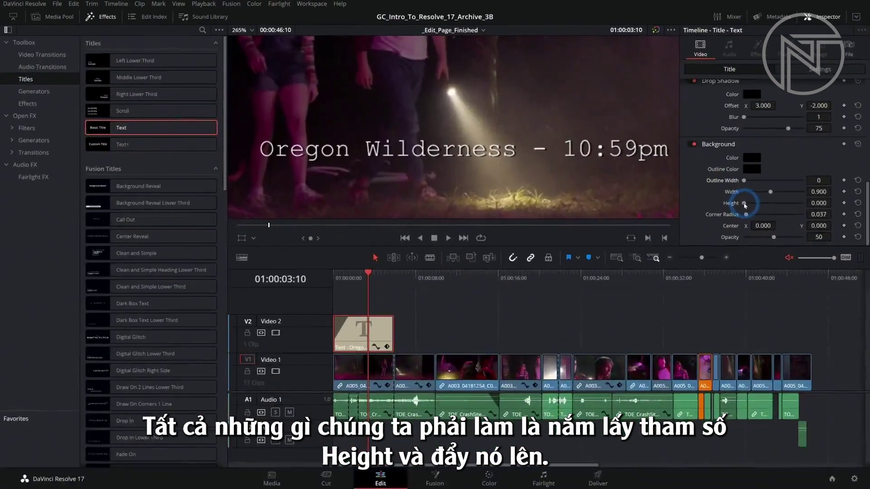
Step: Try a background box behind the title with a height of about 0.107, and return the height to 0
{"action": "left_click_drag", "start_coordinate": [744, 204], "coordinate": [747, 205]}
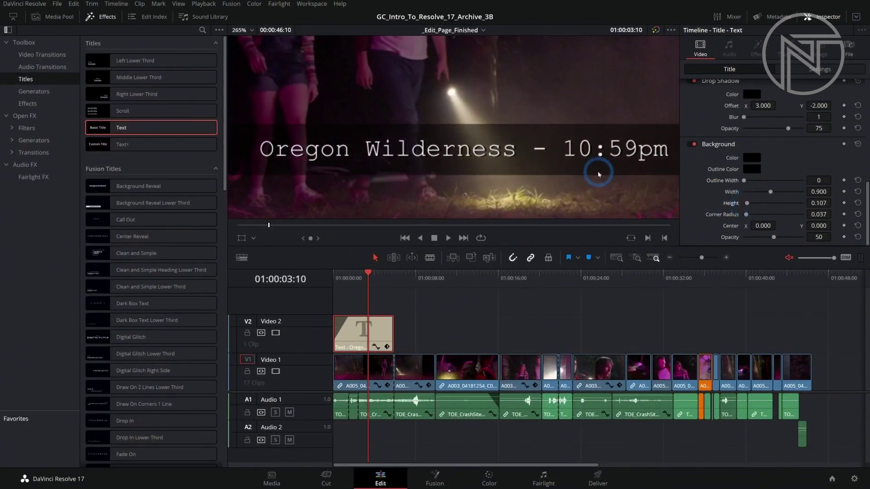
{"action": "scroll", "coordinate": [598, 174], "scroll_direction": "down", "scroll_amount": 5}
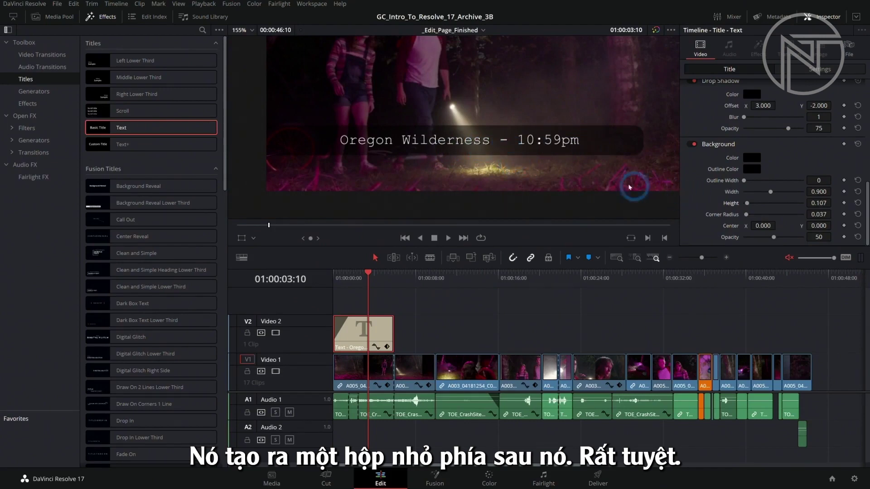
{"action": "left_click_drag", "start_coordinate": [748, 208], "coordinate": [720, 205]}
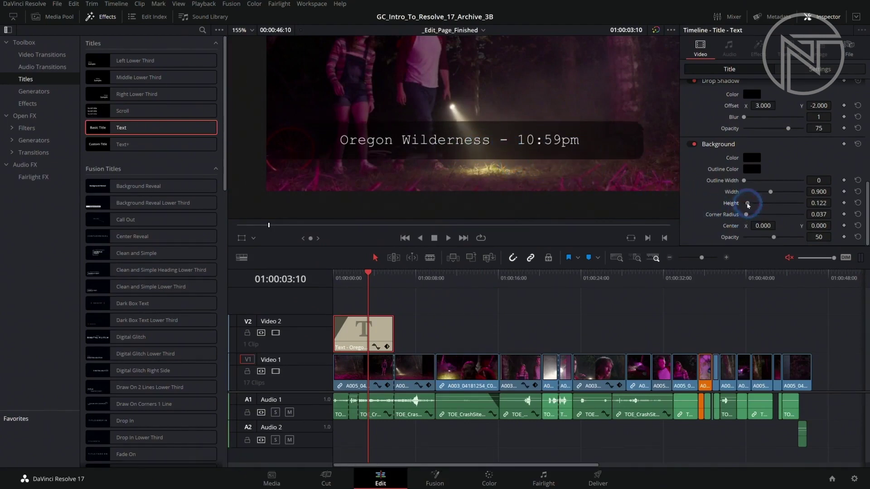
Step: Check the title in the wider frame at 01:00:01:14
{"action": "scroll", "coordinate": [556, 154], "scroll_direction": "down", "scroll_amount": 2}
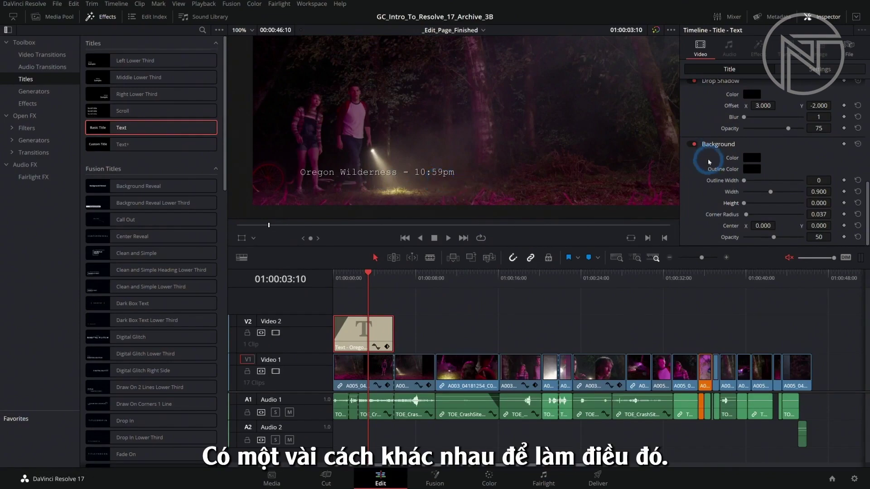
{"action": "left_click", "coordinate": [352, 275]}
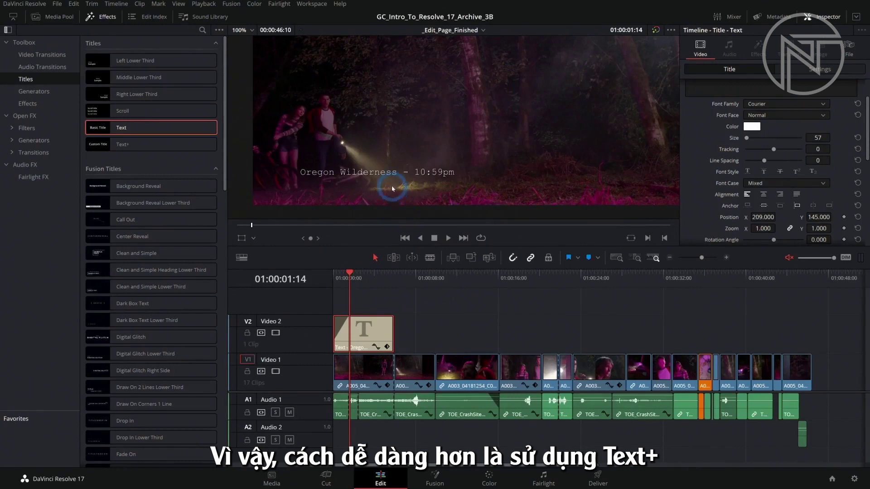
Step: Delete the basic title on Video 2, place a Text+ title over the opening clip in its place, and select it
{"action": "left_click", "coordinate": [141, 146]}
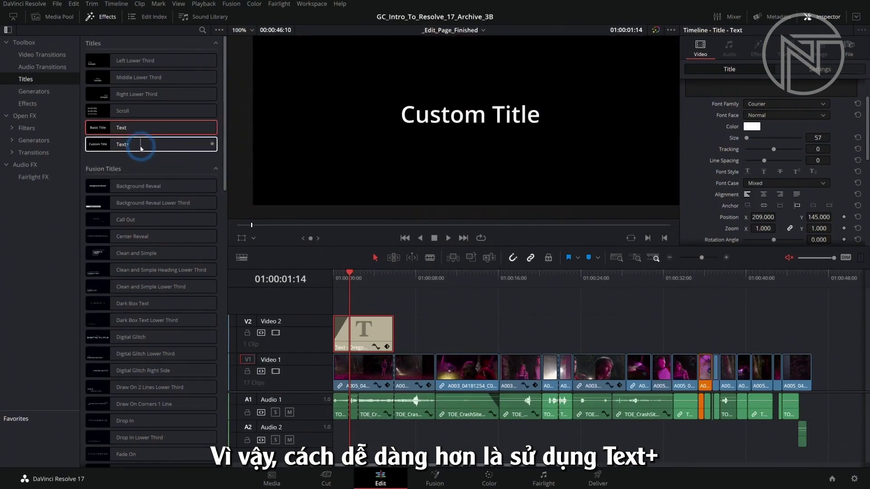
{"action": "left_click", "coordinate": [165, 159]}
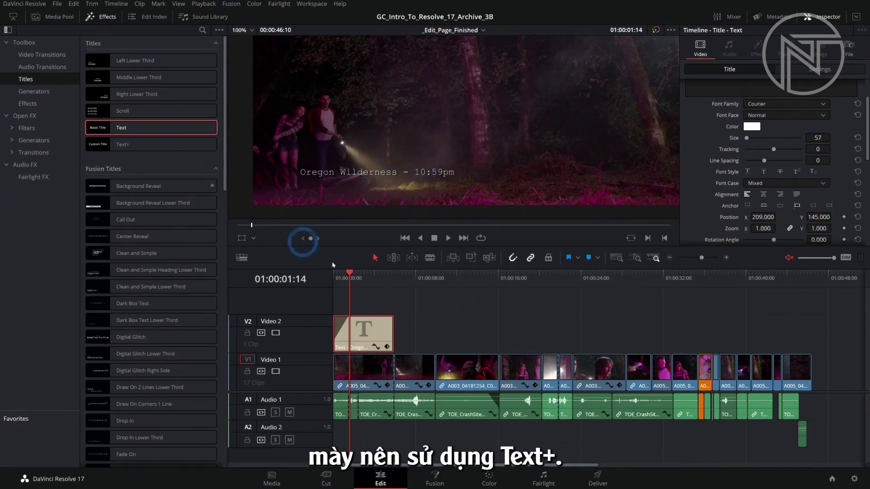
{"action": "key", "text": "Delete"}
{"action": "left_click_drag", "start_coordinate": [163, 144], "coordinate": [388, 331]}
{"action": "left_click", "coordinate": [378, 330]}
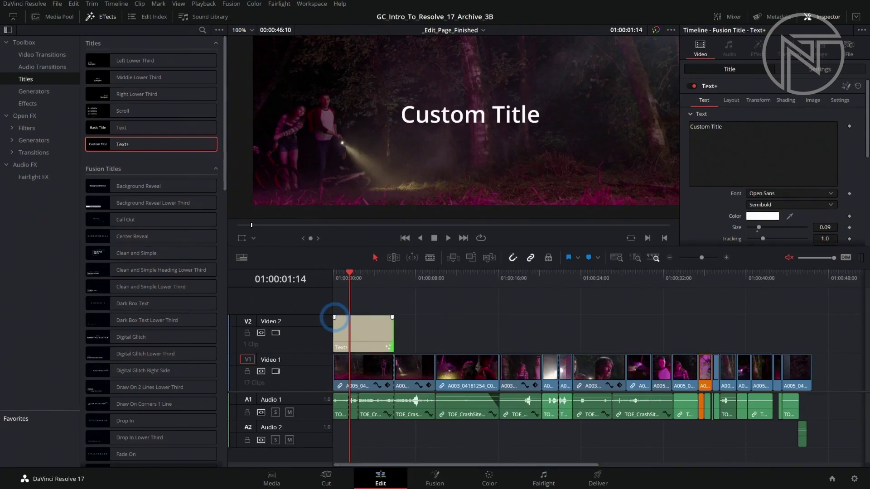
{"action": "left_click", "coordinate": [357, 328]}
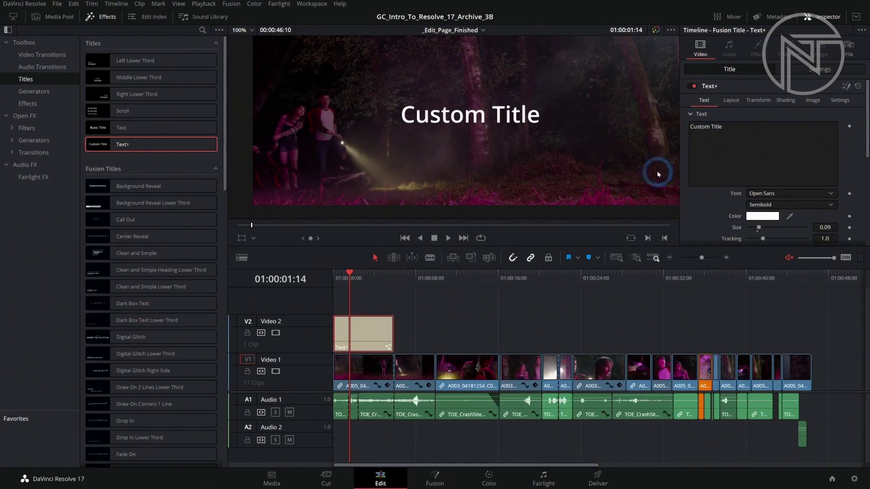
Step: Replace the Text+ title's placeholder wording with "Oregon Wilderness - 10:59pm"
{"action": "left_click", "coordinate": [707, 174]}
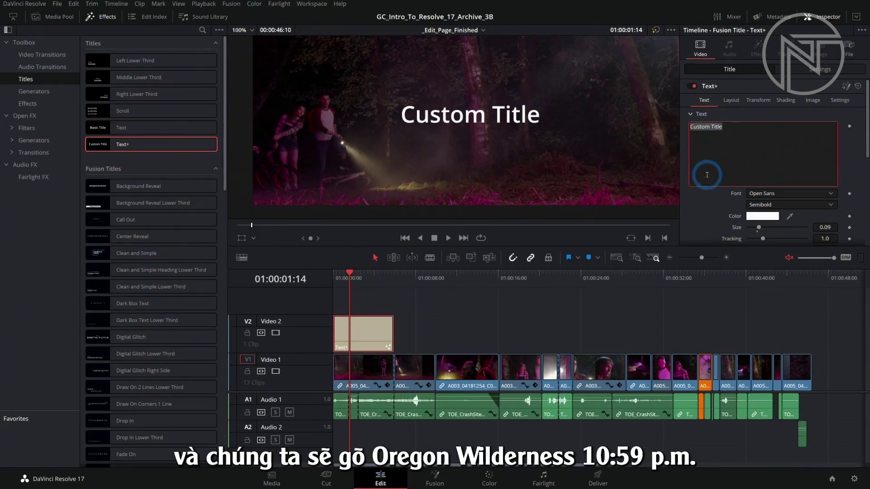
{"action": "type", "text": "Ore"}
{"action": "type", "text": "go"}
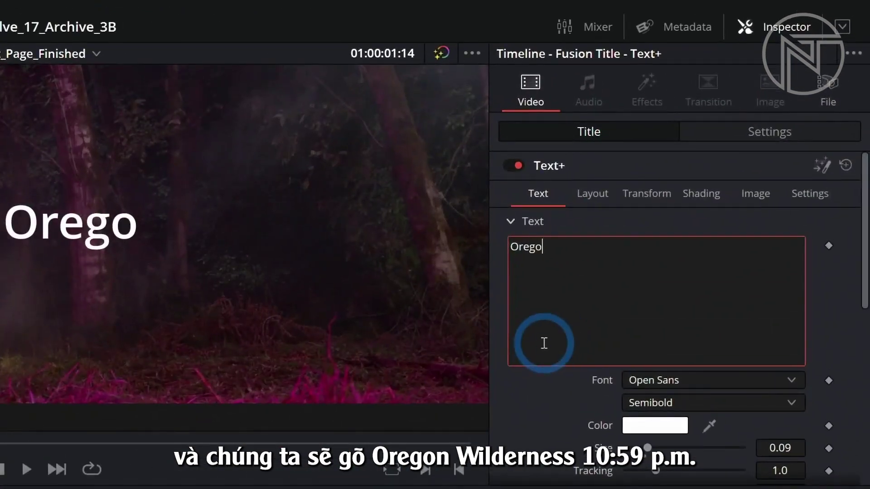
{"action": "type", "text": "n Wilderne"}
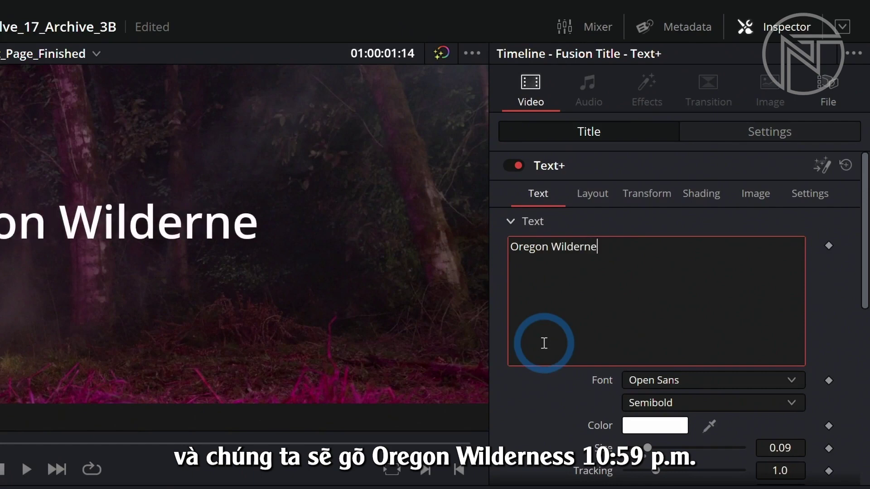
{"action": "type", "text": "ss - "}
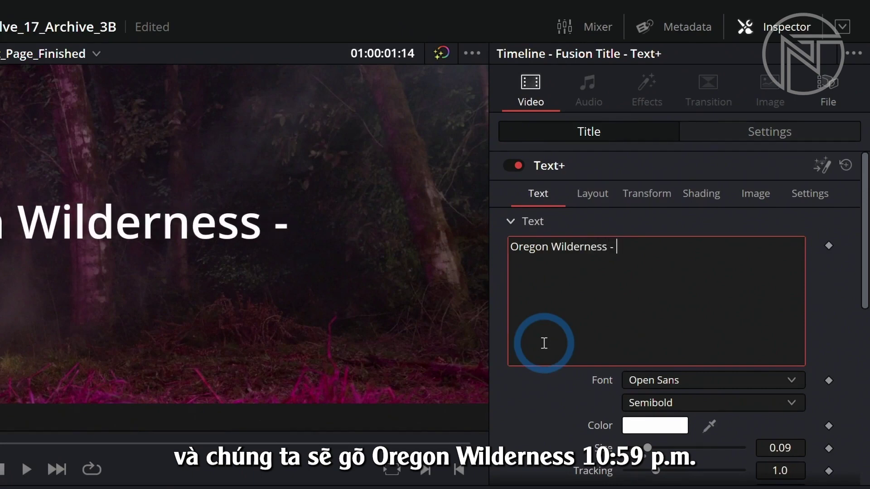
{"action": "type", "text": "10:59pm"}
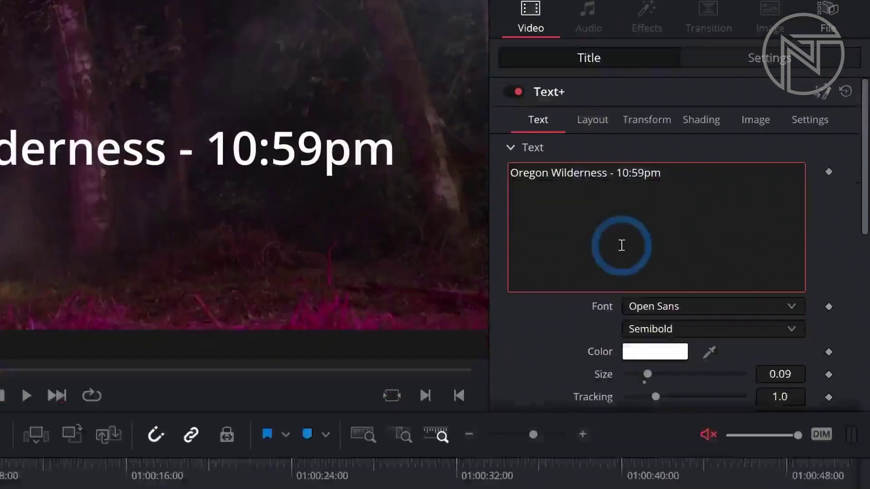
Step: Set the Text+ title's font to Courier New
{"action": "left_click", "coordinate": [662, 306]}
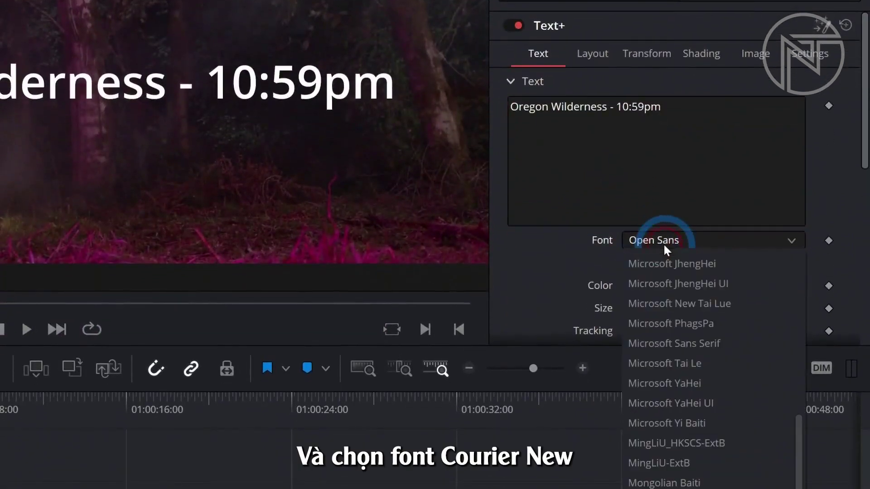
{"action": "scroll", "coordinate": [672, 244], "scroll_direction": "up", "scroll_amount": 15}
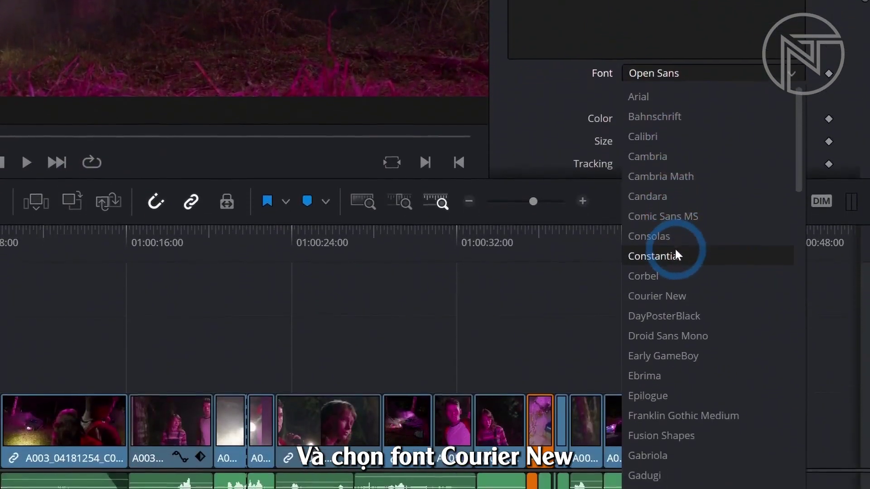
{"action": "left_click", "coordinate": [678, 247]}
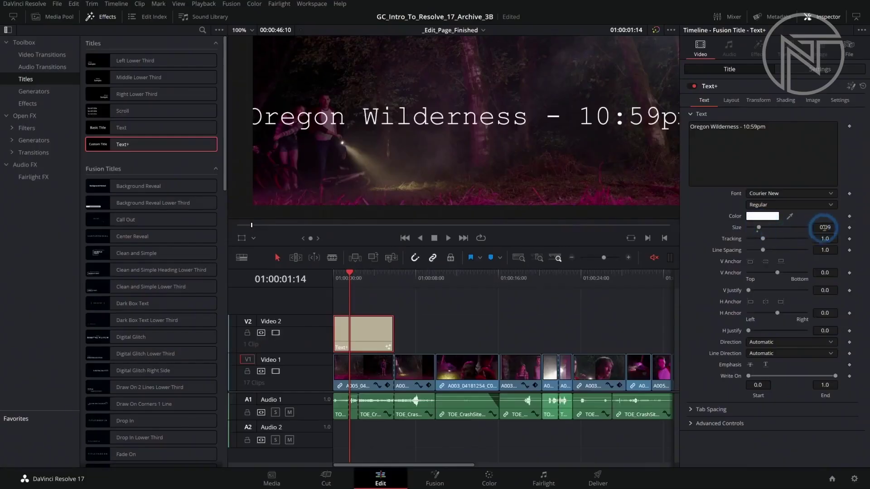
Step: Anchor the title horizontally to the left and set its size to 0.036
{"action": "left_click_drag", "start_coordinate": [780, 369], "coordinate": [522, 369]}
{"action": "left_click_drag", "start_coordinate": [696, 227], "coordinate": [865, 295]}
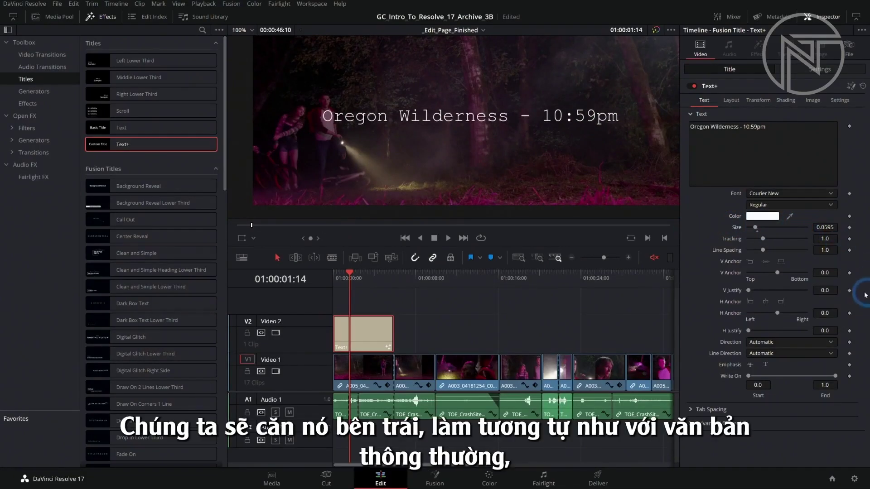
{"action": "left_click", "coordinate": [751, 303]}
{"action": "left_click_drag", "start_coordinate": [822, 235], "coordinate": [738, 179]}
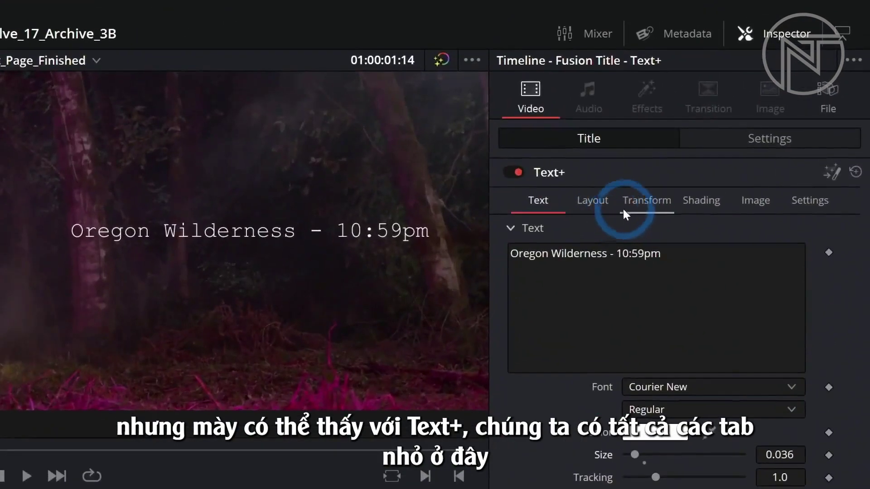
Step: Look through the Text+ title's Layout, Transform, Shading, Image and Settings controls
{"action": "left_click", "coordinate": [597, 202]}
{"action": "left_click", "coordinate": [667, 203]}
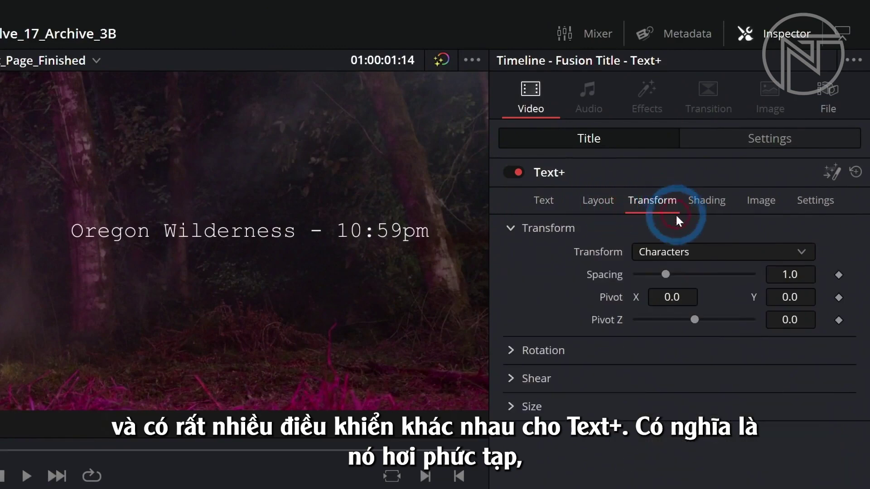
{"action": "left_click", "coordinate": [707, 200]}
{"action": "left_click", "coordinate": [764, 209]}
{"action": "left_click", "coordinate": [815, 202]}
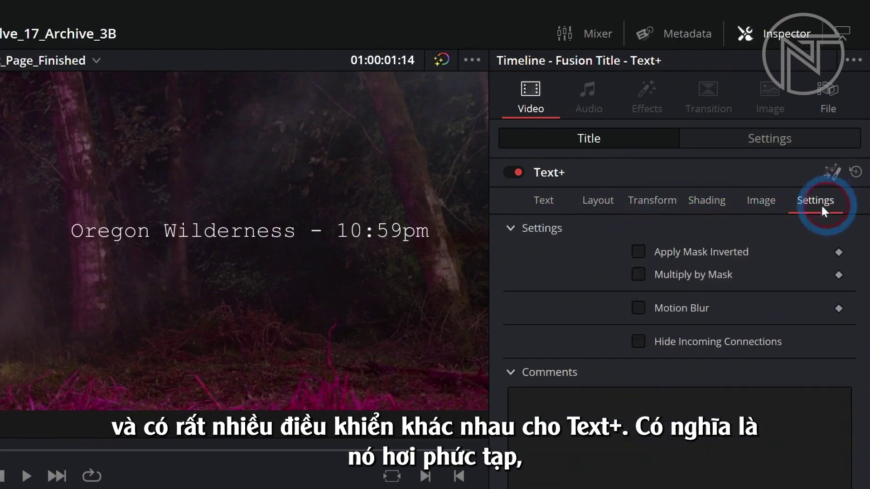
Step: Move the title to the lower left of the frame by setting its layout center to X 0.101, Y 0.227
{"action": "left_click", "coordinate": [596, 204]}
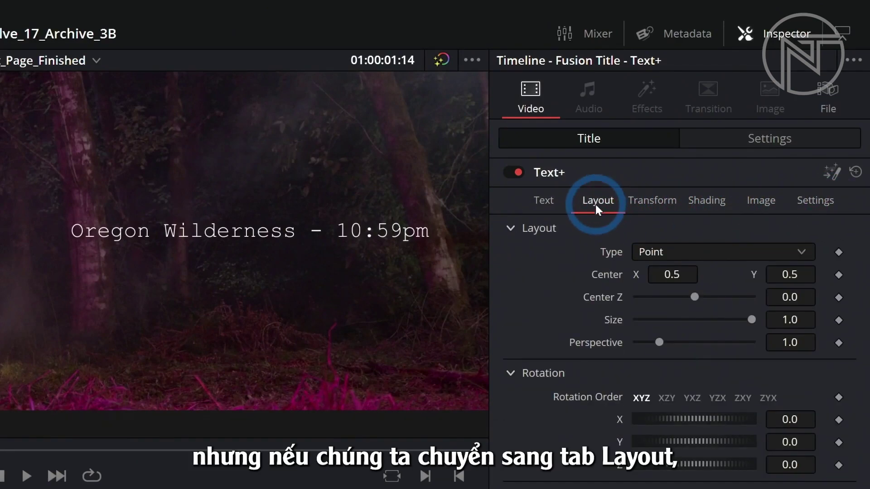
{"action": "left_click_drag", "start_coordinate": [676, 245], "coordinate": [376, 250]}
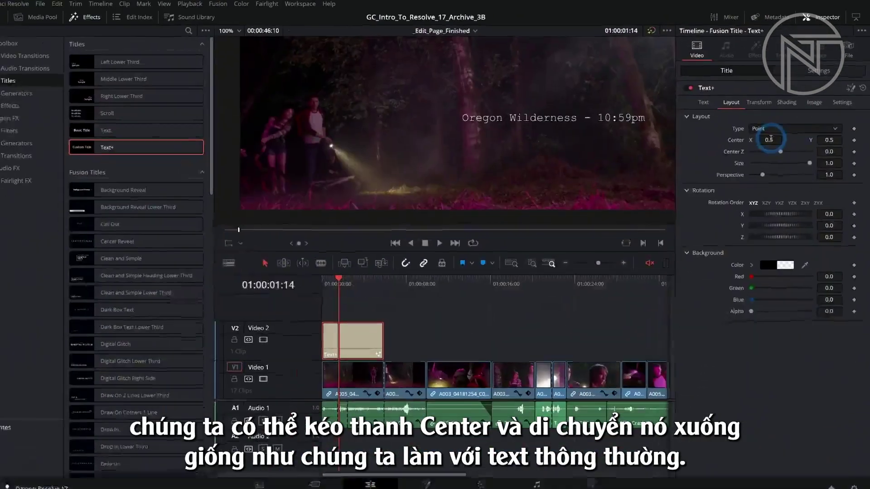
{"action": "left_click_drag", "start_coordinate": [623, 137], "coordinate": [609, 138]}
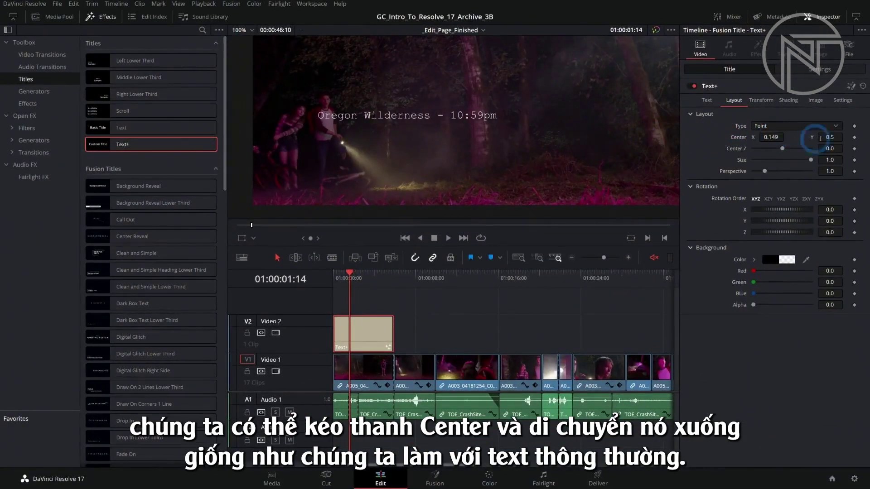
{"action": "left_click_drag", "start_coordinate": [831, 138], "coordinate": [709, 152]}
{"action": "left_click", "coordinate": [820, 138]}
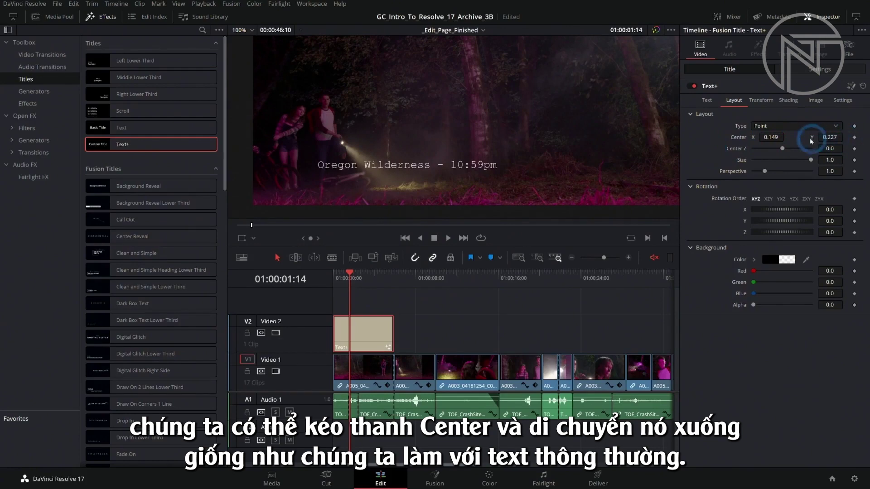
{"action": "left_click_drag", "start_coordinate": [774, 150], "coordinate": [753, 143]}
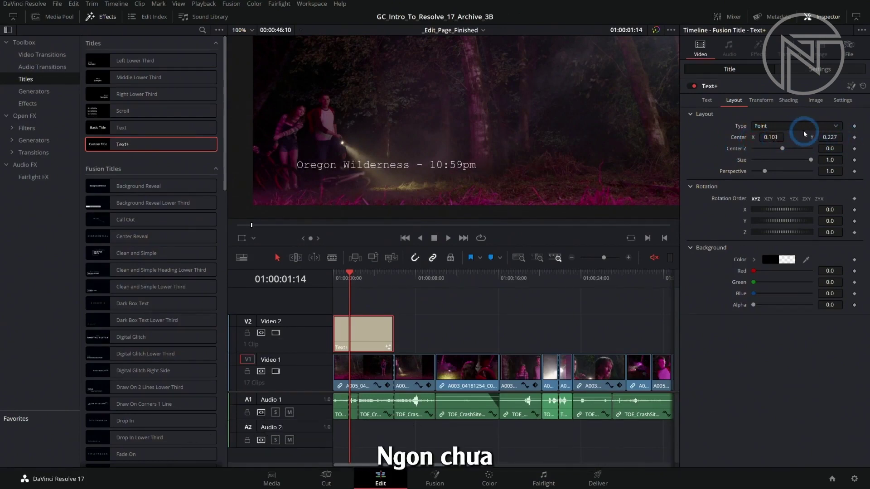
{"action": "left_click", "coordinate": [787, 121]}
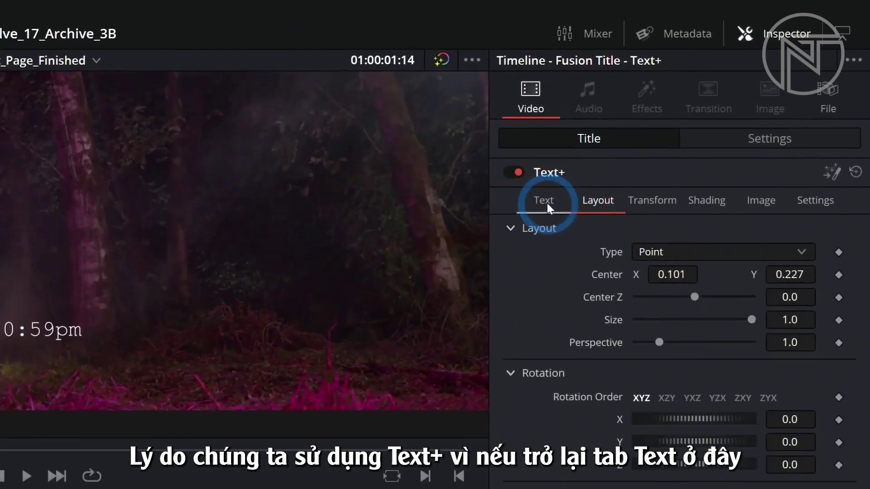
Step: Try the title's Write On range and return its end value to 1.0
{"action": "left_click", "coordinate": [709, 102]}
{"action": "left_click", "coordinate": [718, 160]}
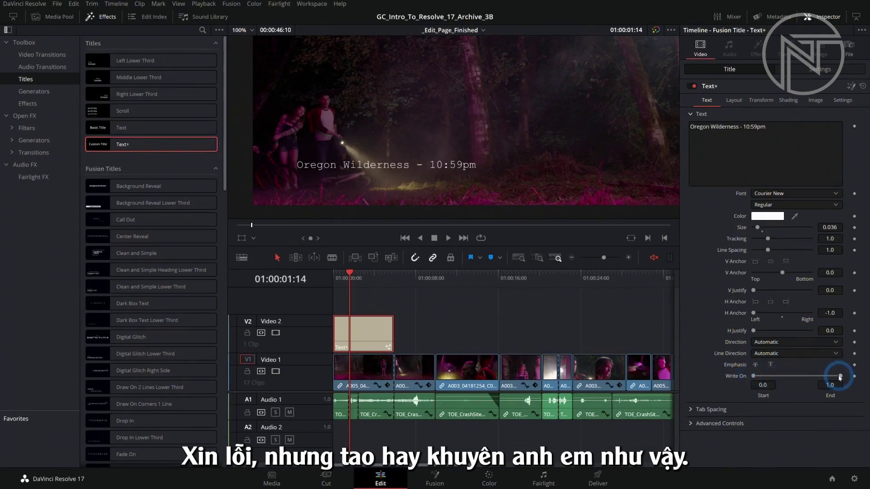
{"action": "mouse_move", "coordinate": [838, 377]}
{"action": "left_mouse_down"}
{"action": "mouse_move", "coordinate": [787, 379]}
{"action": "mouse_move", "coordinate": [846, 380]}
{"action": "left_mouse_up"}
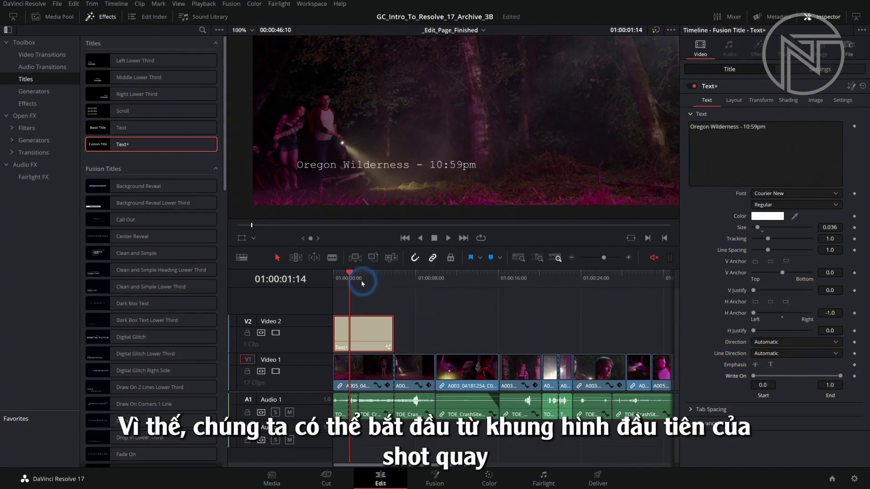
Step: At the first frame, 01:00:00:00, set the title's Write On end value to 0.0 and add a keyframe
{"action": "left_click_drag", "start_coordinate": [350, 273], "coordinate": [334, 274]}
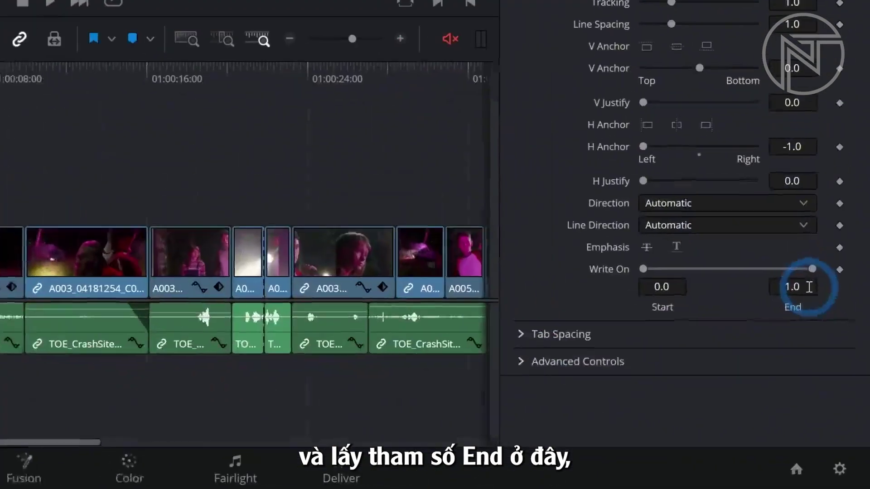
{"action": "left_click_drag", "start_coordinate": [841, 376], "coordinate": [783, 376]}
{"action": "left_click_drag", "start_coordinate": [696, 257], "coordinate": [584, 259]}
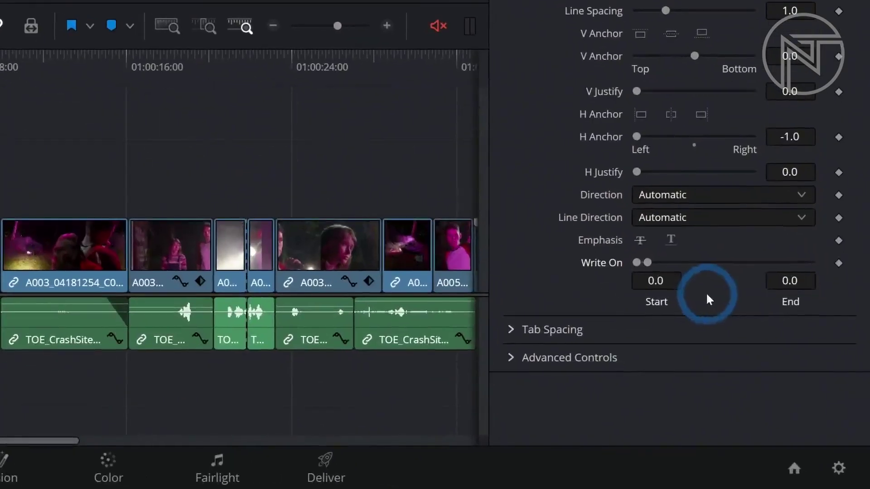
{"action": "left_click", "coordinate": [838, 263]}
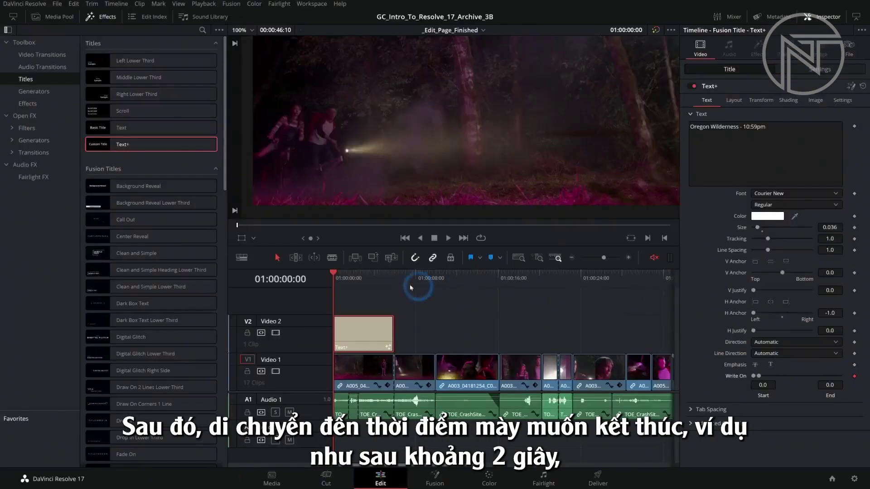
Step: At 01:00:02:11, set the title's Write On end value to 1.0 as the second keyframe
{"action": "left_click_drag", "start_coordinate": [350, 279], "coordinate": [357, 281]}
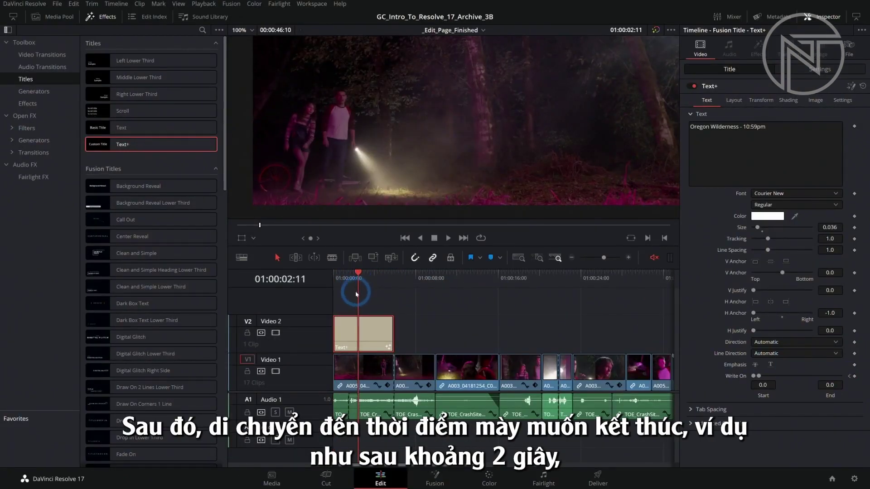
{"action": "left_click_drag", "start_coordinate": [761, 379], "coordinate": [791, 378]}
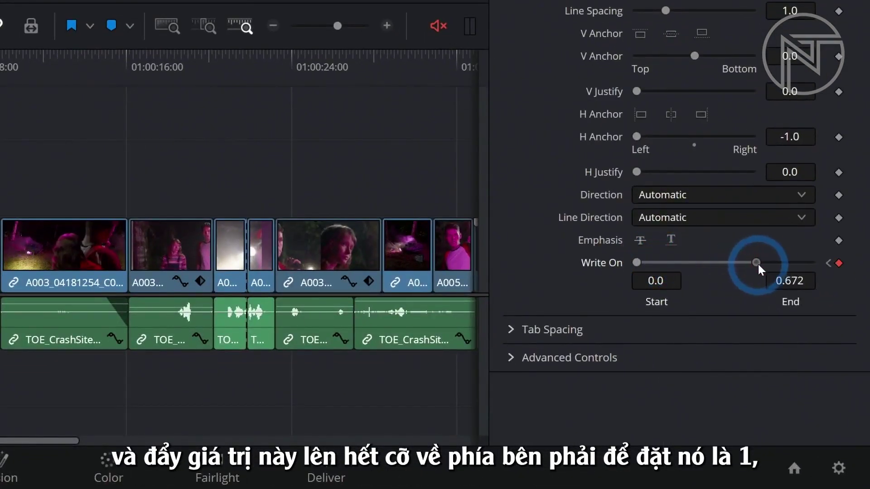
{"action": "left_click_drag", "start_coordinate": [759, 268], "coordinate": [808, 268]}
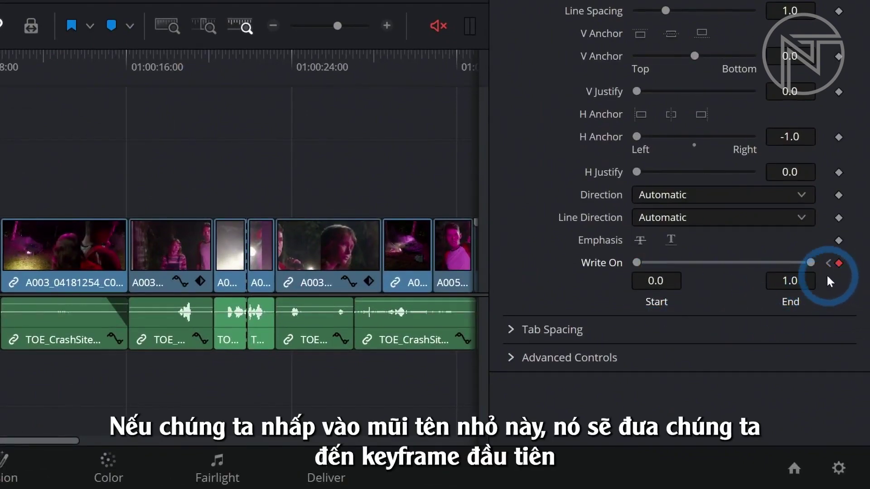
Step: Go back to the first Write On keyframe and check its start and end values
{"action": "left_click", "coordinate": [828, 263]}
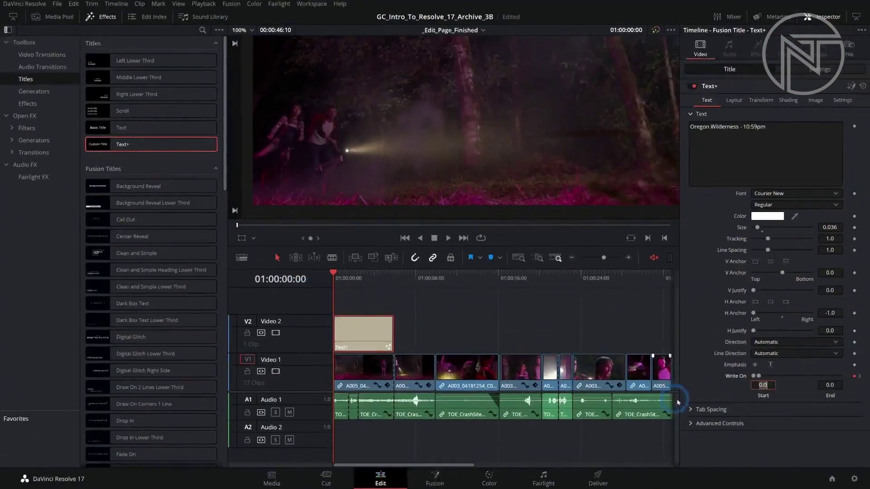
{"action": "left_click", "coordinate": [660, 283]}
{"action": "left_click", "coordinate": [784, 290]}
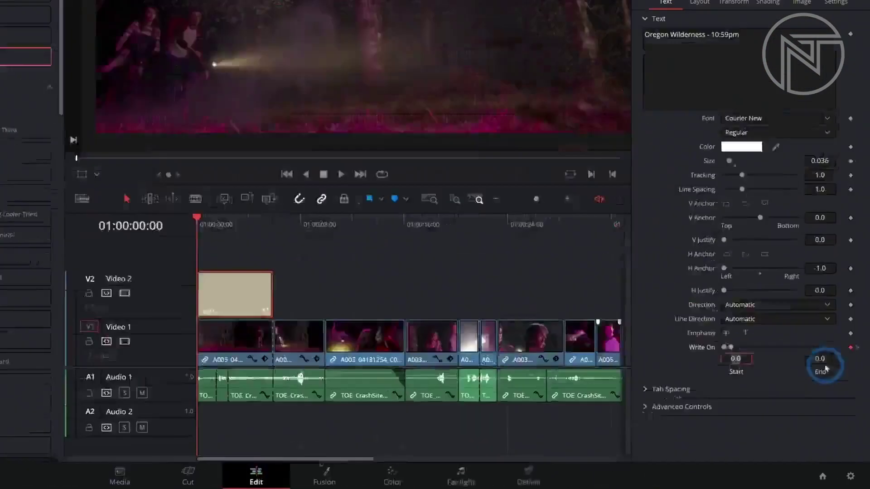
Step: Play back the title's write-on animation from the first frame and return to 01:00:00:00
{"action": "left_click", "coordinate": [299, 155]}
{"action": "left_click", "coordinate": [331, 272]}
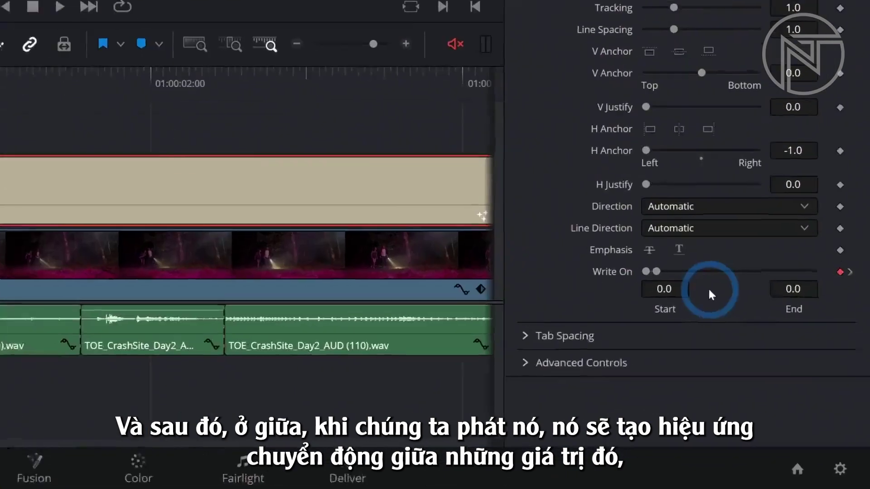
{"action": "key", "text": "space"}
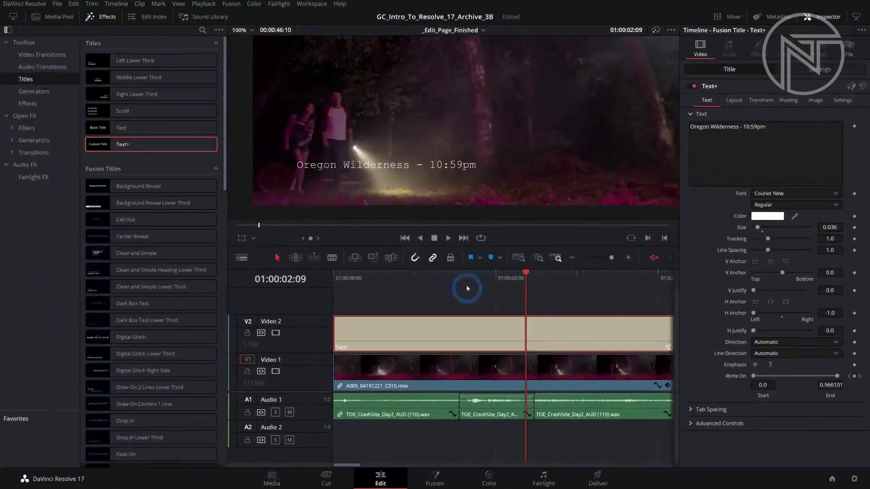
{"action": "key", "text": "space"}
{"action": "key", "text": "Home"}
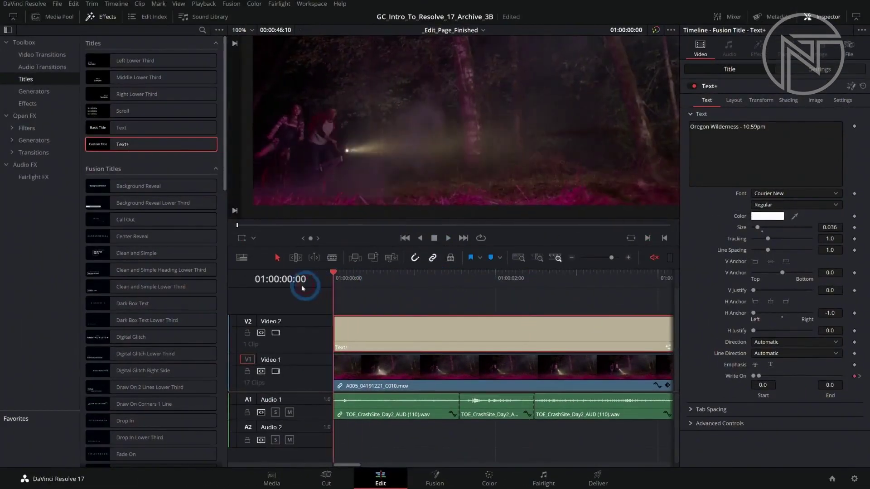
Step: Play the write-on title animation full screen from the first frame and return to the normal viewer
{"action": "key", "text": "ctrl+f"}
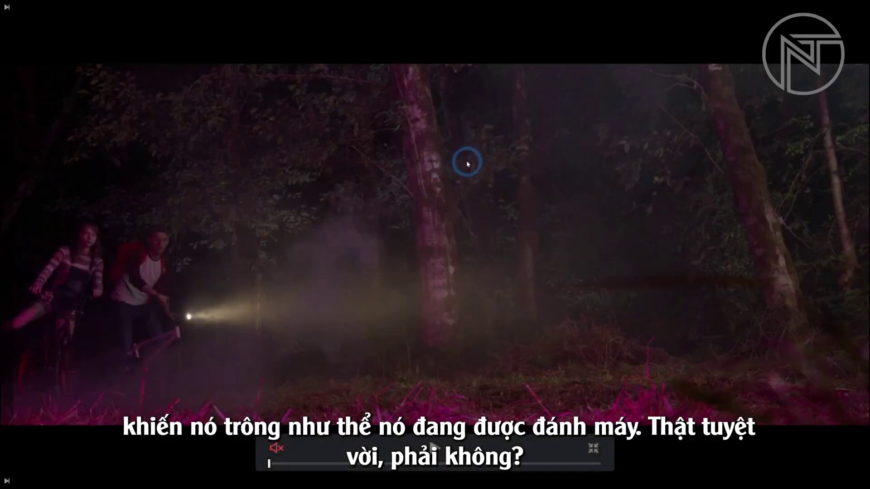
{"action": "key", "text": "space"}
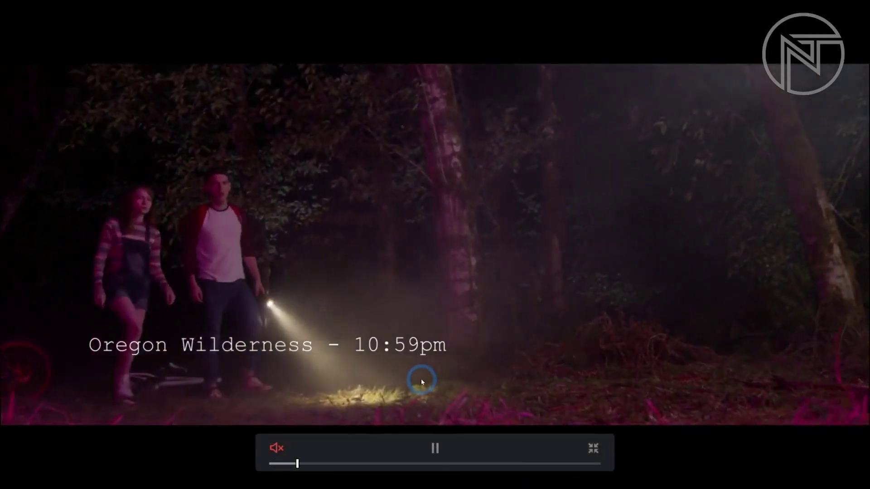
{"action": "key", "text": "space"}
{"action": "key", "text": "ctrl+f"}
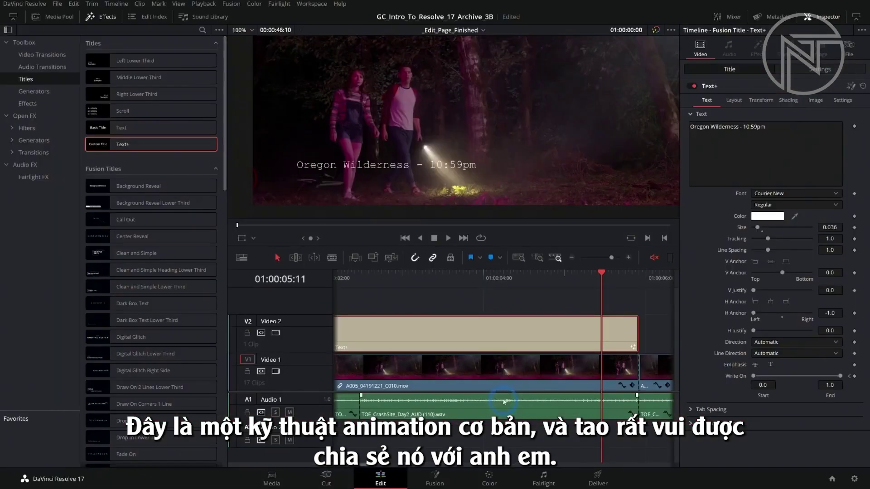
Step: Replay the write-on title from the timeline start with the timeline zoomed out
{"action": "key", "text": "Home"}
{"action": "key", "text": "ctrl+minus"}
{"action": "key", "text": "space"}
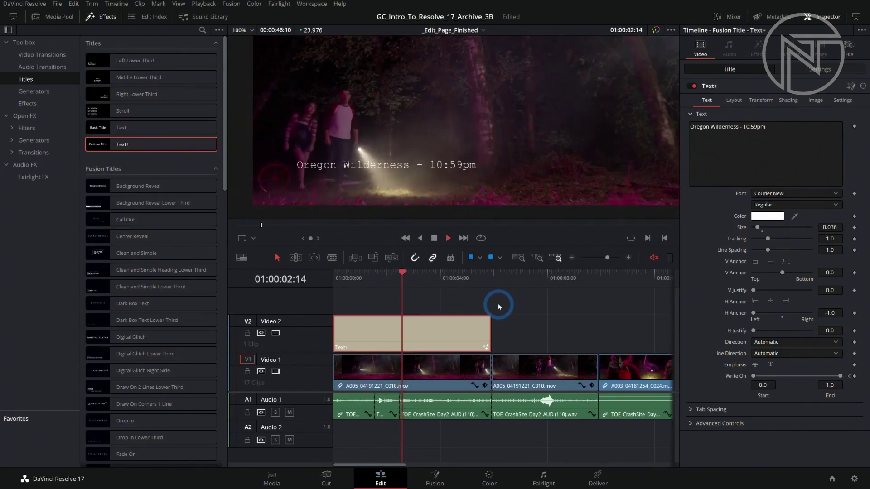
{"action": "key", "text": "space"}
Step: Place the Clean and Simple Fusion title on Video 2 above the third clip and play it from its start
{"action": "key", "text": "ctrl+minus"}
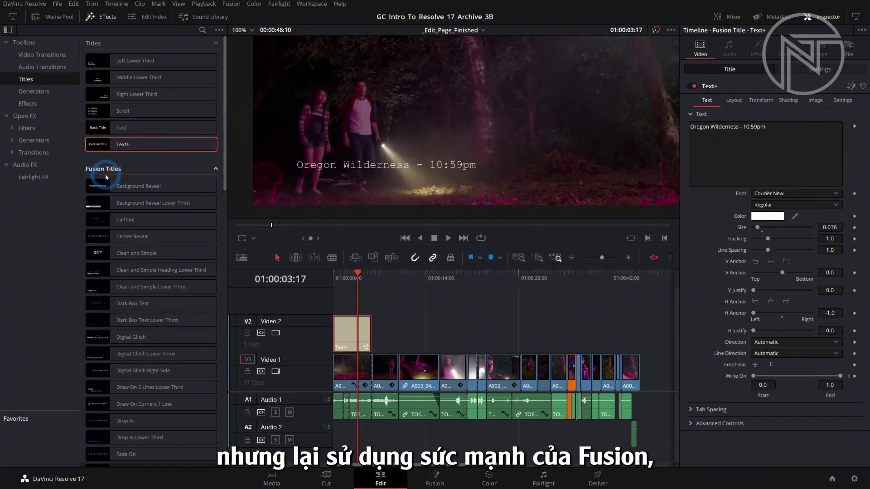
{"action": "left_click_drag", "start_coordinate": [98, 253], "coordinate": [408, 313]}
{"action": "left_click", "coordinate": [399, 281]}
{"action": "key", "text": "space"}
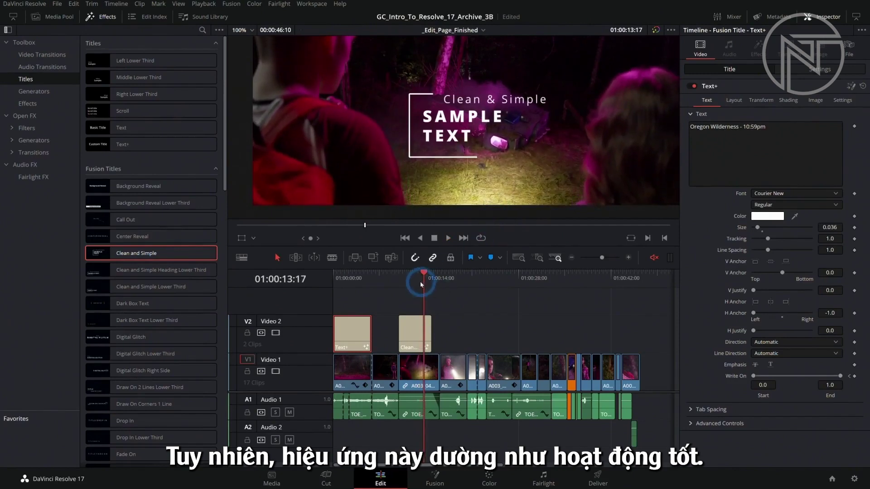
Step: Replay the Clean and Simple title's animation several times from 01:00:09:22
{"action": "left_click", "coordinate": [400, 278]}
{"action": "key", "text": "space"}
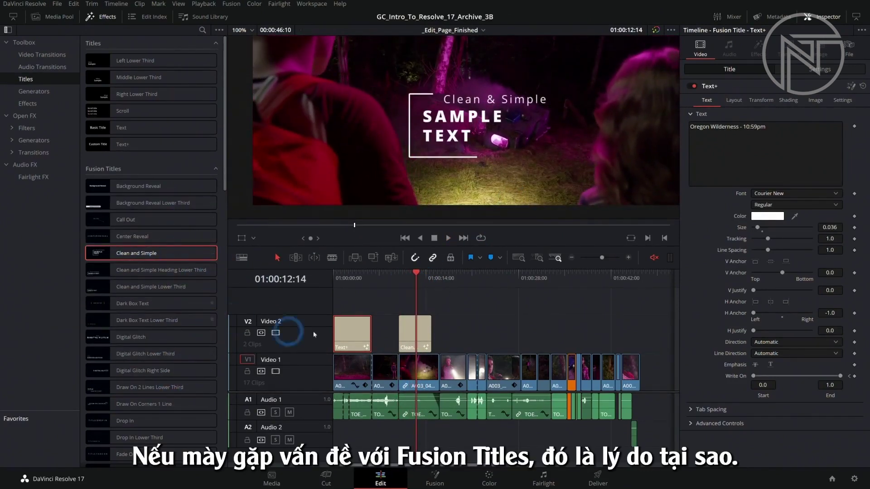
{"action": "left_click_drag", "start_coordinate": [416, 288], "coordinate": [400, 281]}
{"action": "key", "text": "space"}
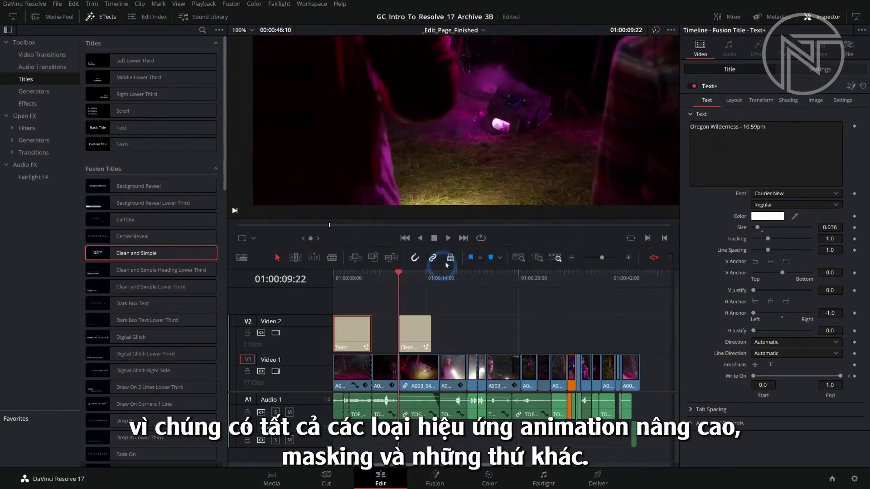
{"action": "key", "text": "space"}
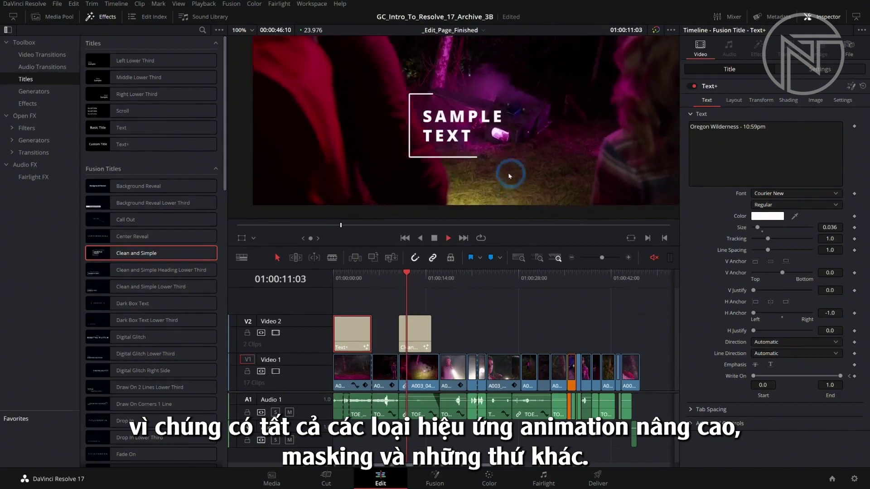
Step: Delete the Clean and Simple title from Video 2
{"action": "left_click", "coordinate": [420, 328]}
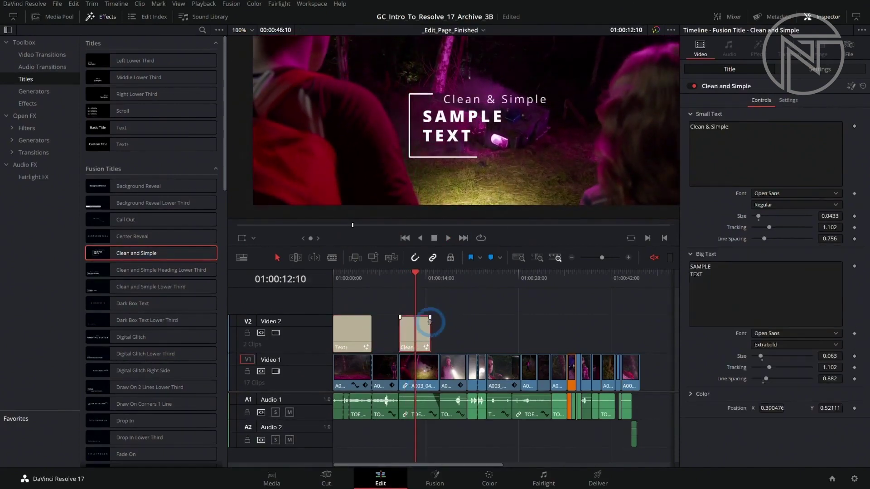
{"action": "key", "text": "Delete"}
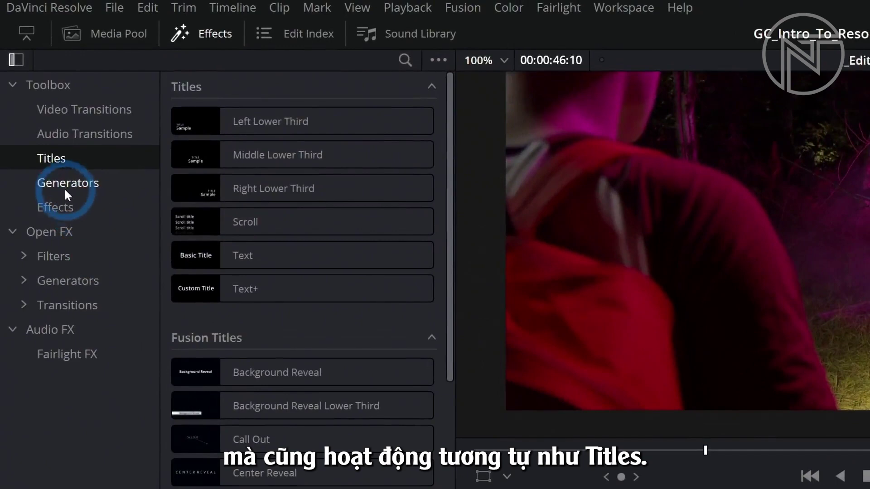
Step: Place a Four Color Gradient generator on Video 2 above the third clip and move the playhead to 01:00:14:02 to view it
{"action": "left_click", "coordinate": [33, 93]}
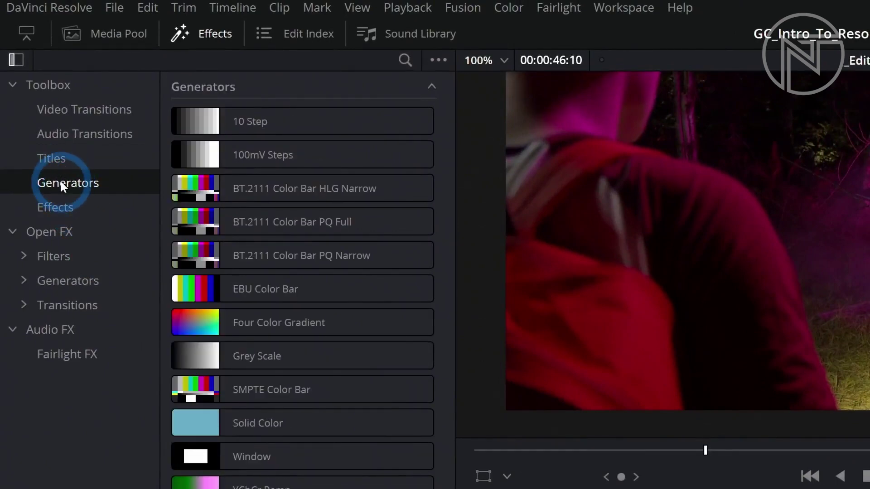
{"action": "left_click", "coordinate": [200, 185]}
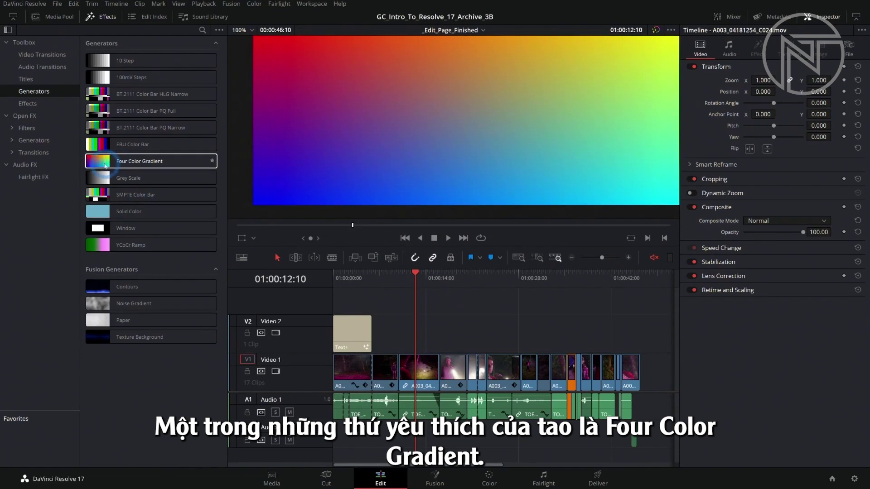
{"action": "left_click_drag", "start_coordinate": [101, 163], "coordinate": [414, 330]}
{"action": "left_click", "coordinate": [426, 276]}
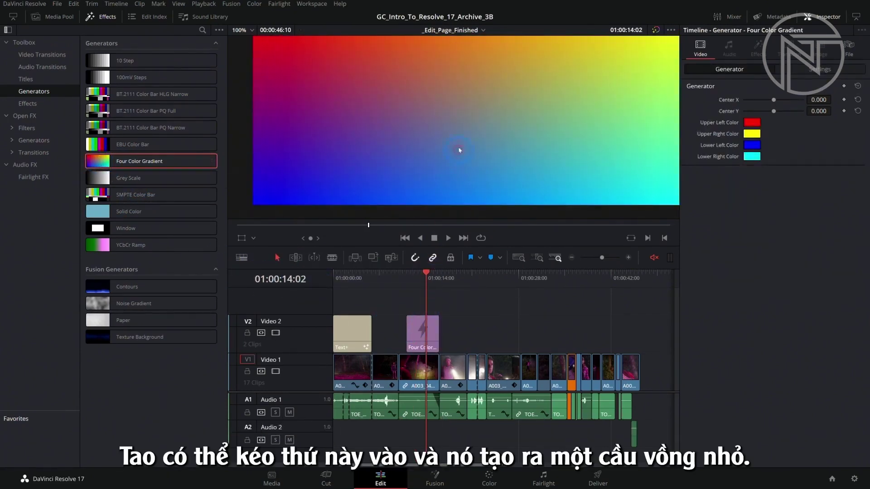
Step: Set the Four Color Gradient's upper left color to light blue
{"action": "left_click", "coordinate": [431, 316]}
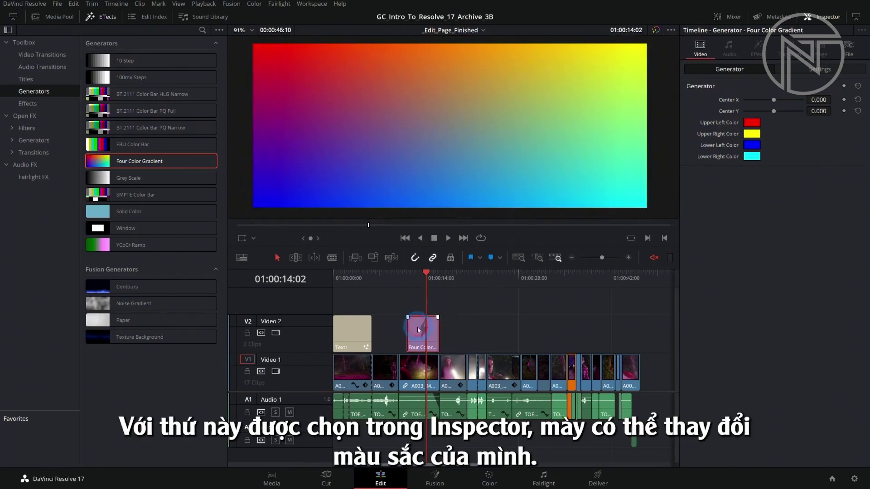
{"action": "left_click", "coordinate": [752, 122]}
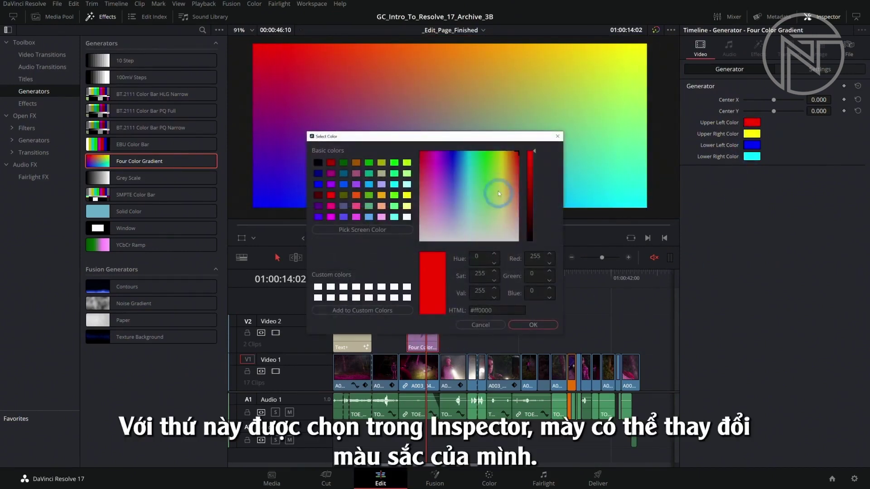
{"action": "left_click_drag", "start_coordinate": [509, 161], "coordinate": [464, 152]}
{"action": "left_click", "coordinate": [531, 264]}
{"action": "left_click", "coordinate": [537, 324]}
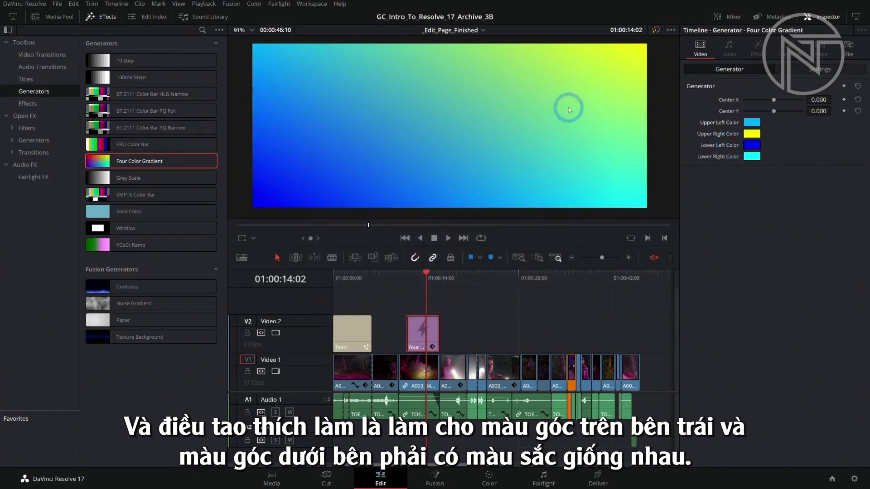
Step: Set the gradient's lower right color to a light blue matching the upper left corner
{"action": "left_click", "coordinate": [752, 156]}
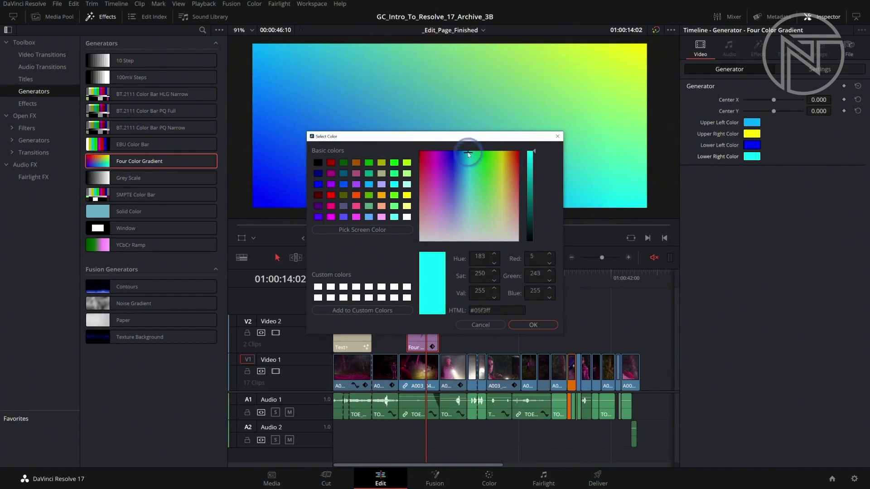
{"action": "left_click", "coordinate": [463, 153]}
{"action": "left_click", "coordinate": [533, 325]}
Step: Set the gradient's upper right color to a darker shade of blue with hue 204 and saturation 214
{"action": "left_click", "coordinate": [752, 133]}
{"action": "left_click", "coordinate": [462, 165]}
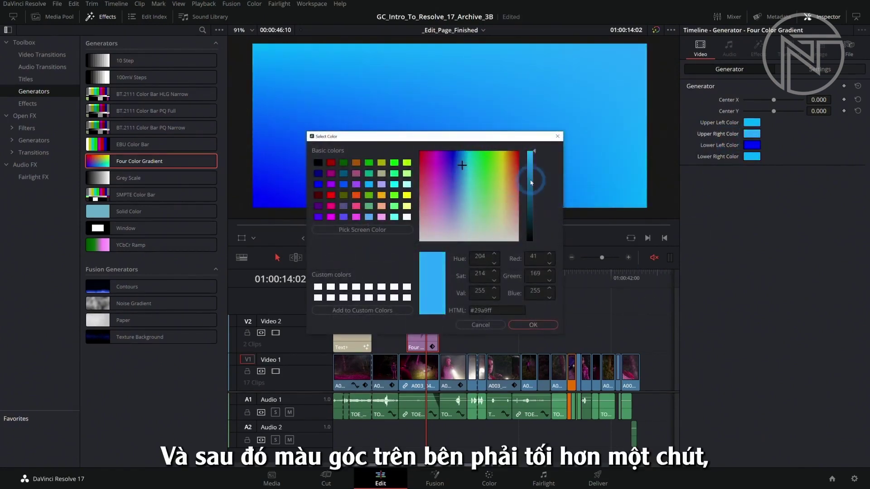
{"action": "left_click", "coordinate": [530, 189]}
{"action": "left_click", "coordinate": [533, 325]}
Step: Set the gradient's lower left color to the dark blue #145476
{"action": "left_click", "coordinate": [756, 145]}
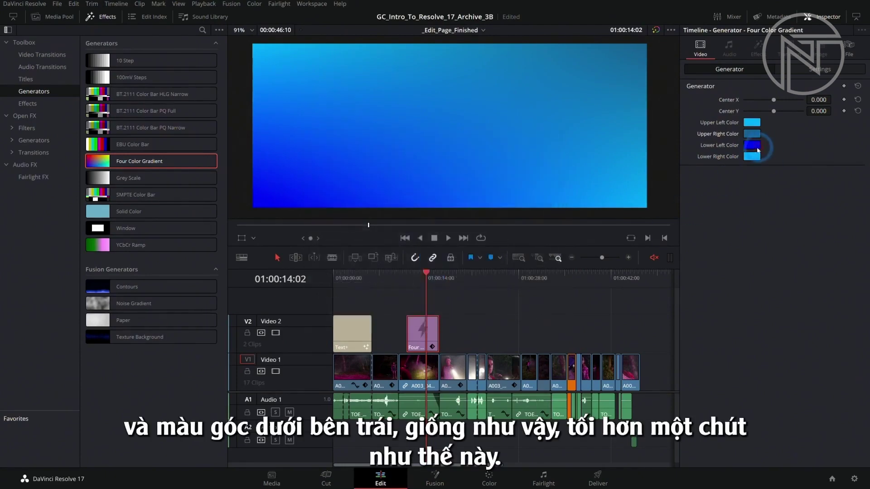
{"action": "left_click", "coordinate": [464, 157]}
{"action": "left_click", "coordinate": [462, 166]}
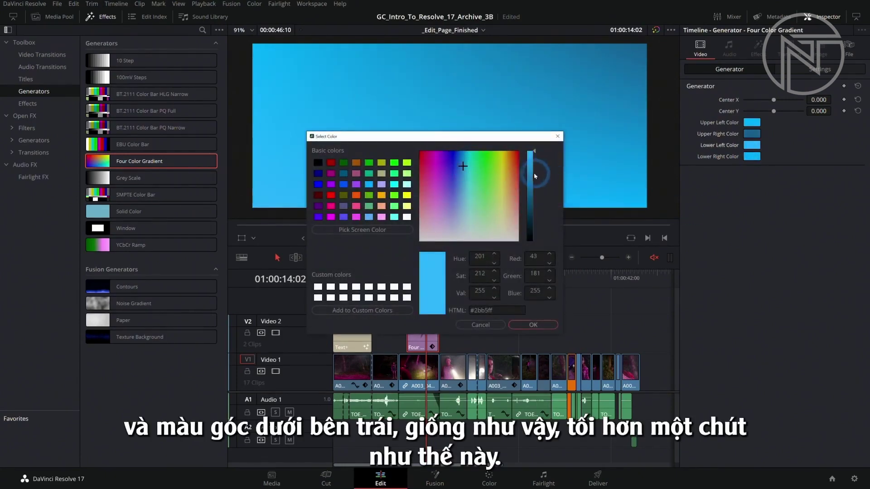
{"action": "left_click", "coordinate": [535, 195]}
{"action": "left_click", "coordinate": [537, 326]}
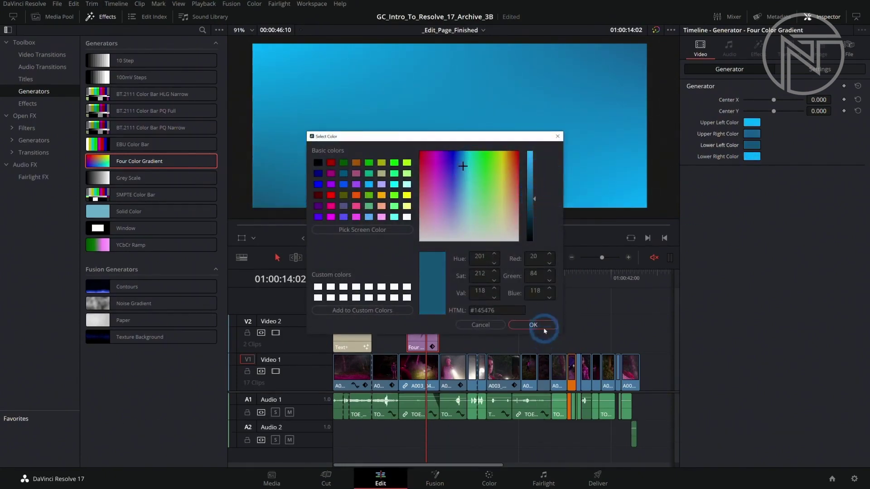
{"action": "left_click", "coordinate": [534, 155]}
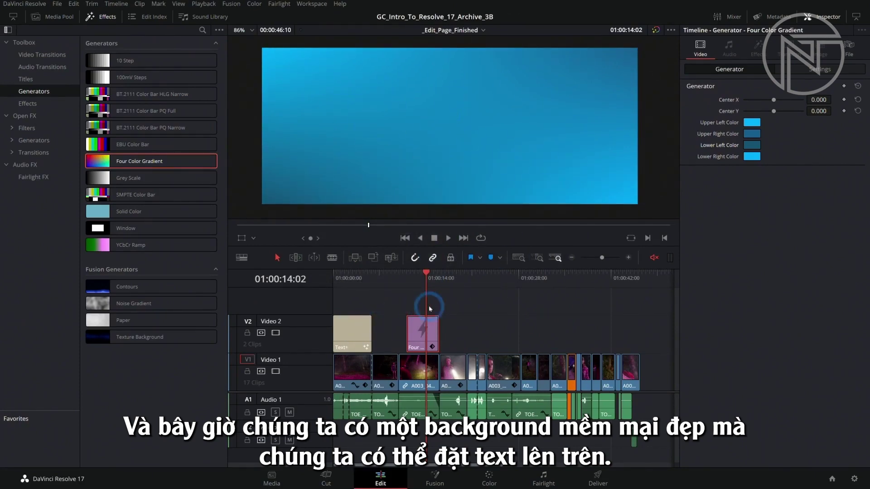
Step: Try the Text+ title on a new Video 3 track above the gradient and undo the move
{"action": "left_click_drag", "start_coordinate": [349, 334], "coordinate": [422, 309]}
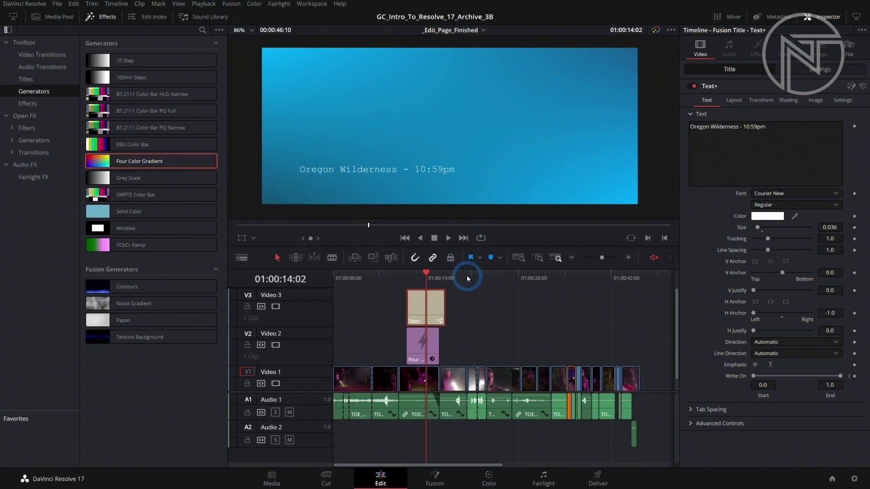
{"action": "key", "text": "ctrl+z"}
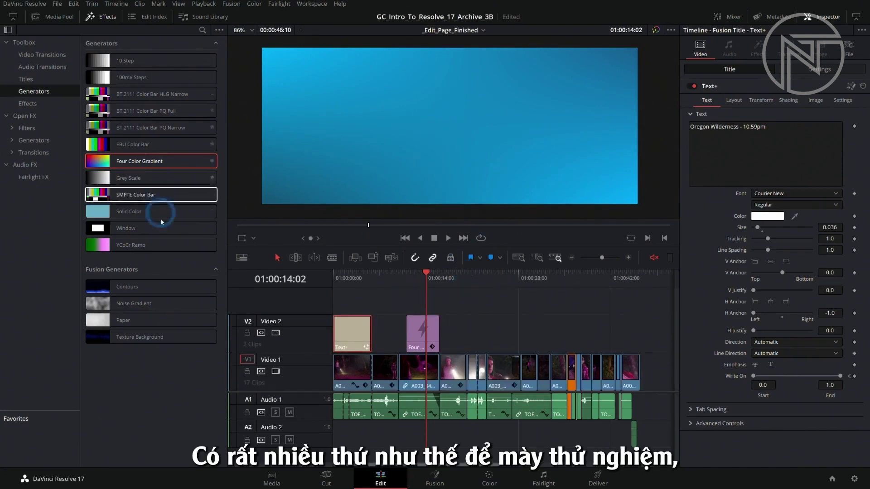
Step: Delete the Four Color Gradient from Video 2 and scrub the playhead over the third clip to 01:00:13:10
{"action": "left_click", "coordinate": [420, 325]}
{"action": "key", "text": "Delete"}
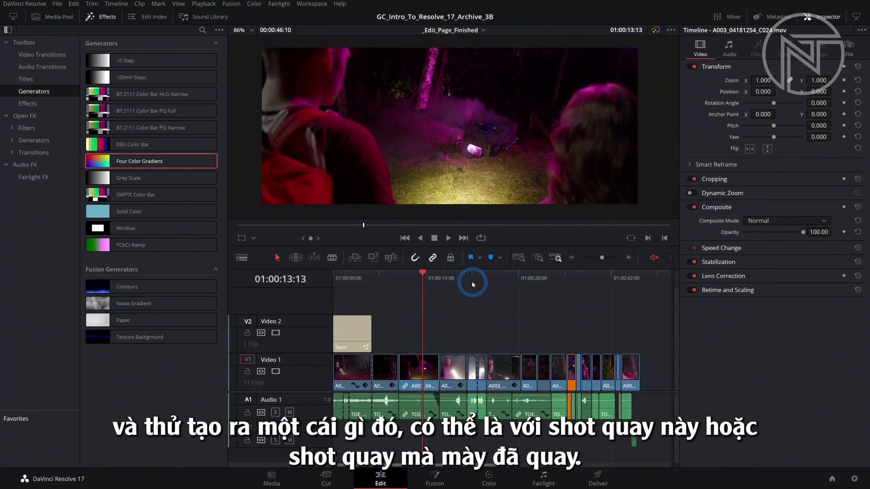
{"action": "left_click_drag", "start_coordinate": [419, 278], "coordinate": [425, 287]}
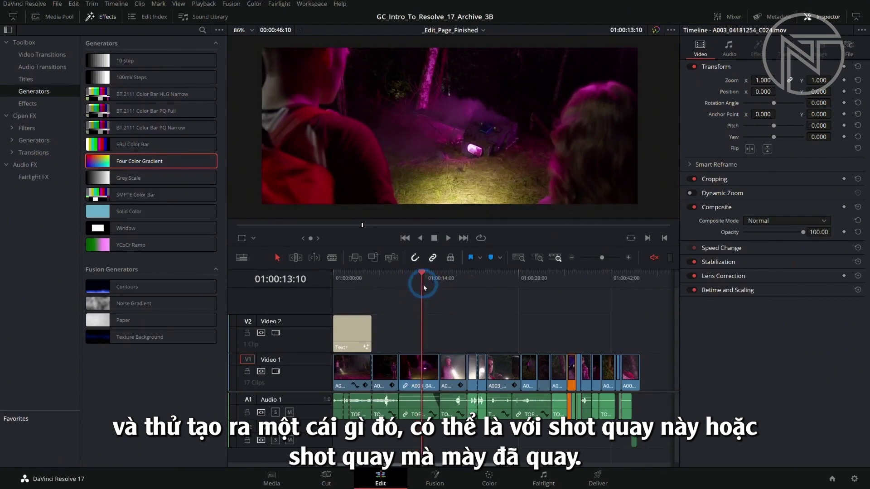